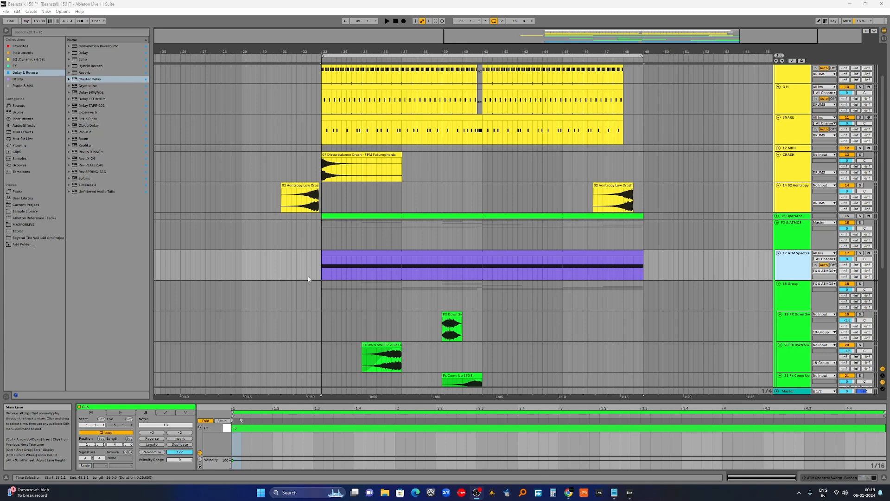
Select the ATM Spectral Swarm track and play the arrangement from just before its section.
click(793, 259)
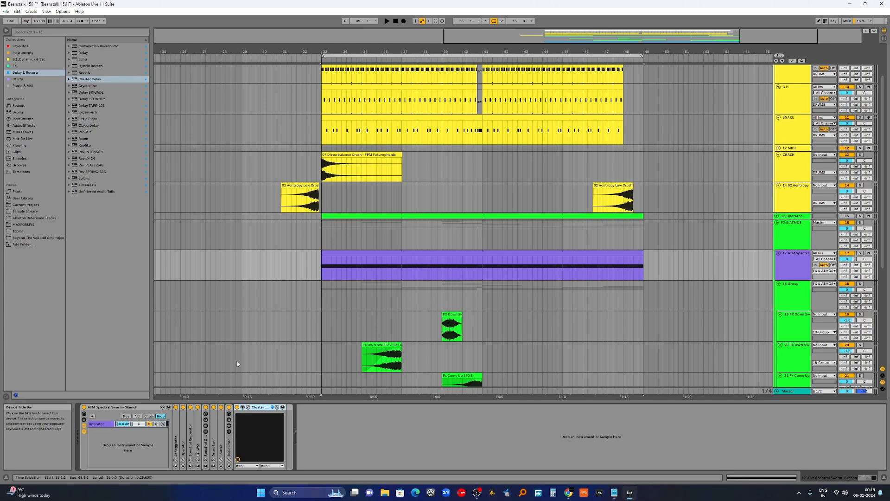
click(301, 261)
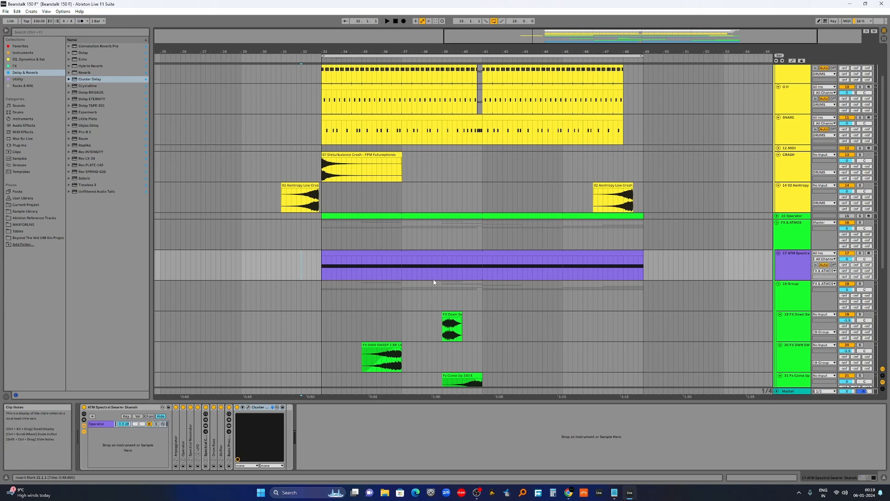
key(space)
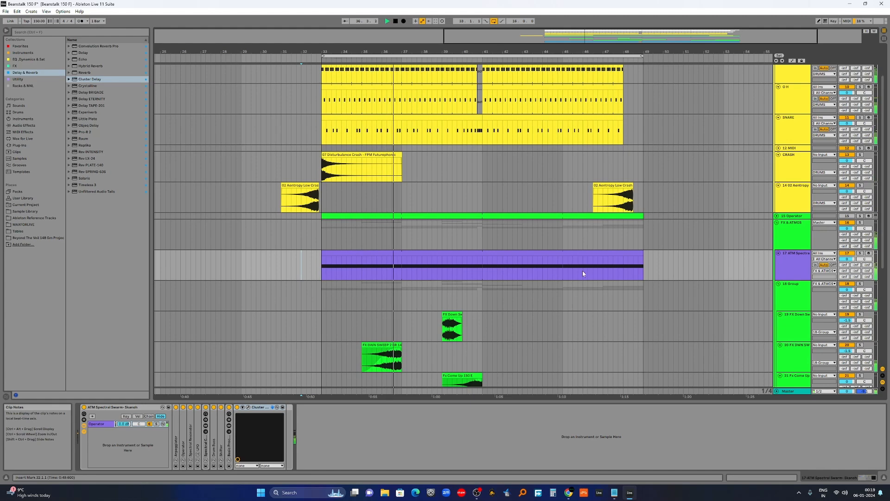
scroll(609, 279, down, 5)
drag(691, 51, 643, 54)
scroll(576, 194, down, 3)
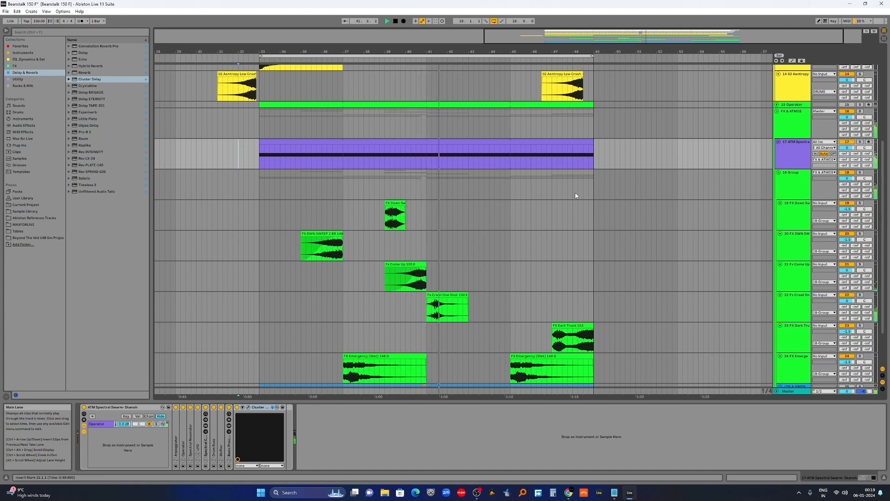
Solo the ATM Spectral track and audition it from the start of its clip.
click(861, 141)
click(259, 160)
key(space)
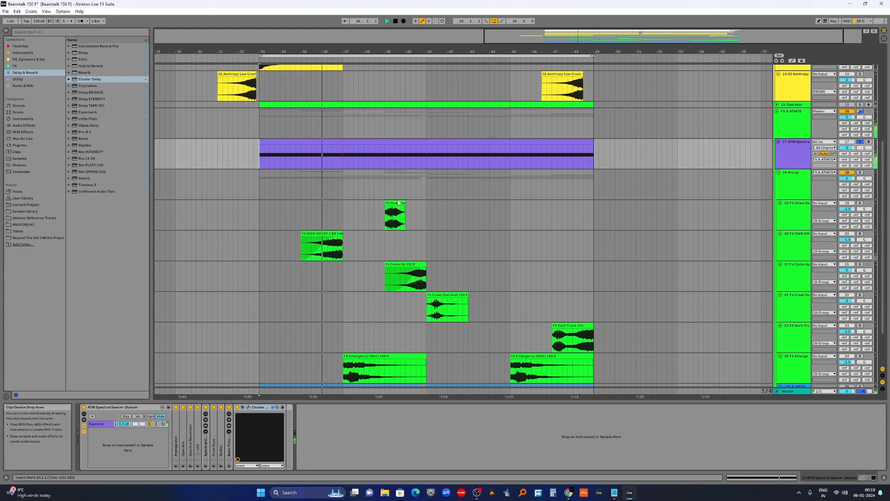
key(space)
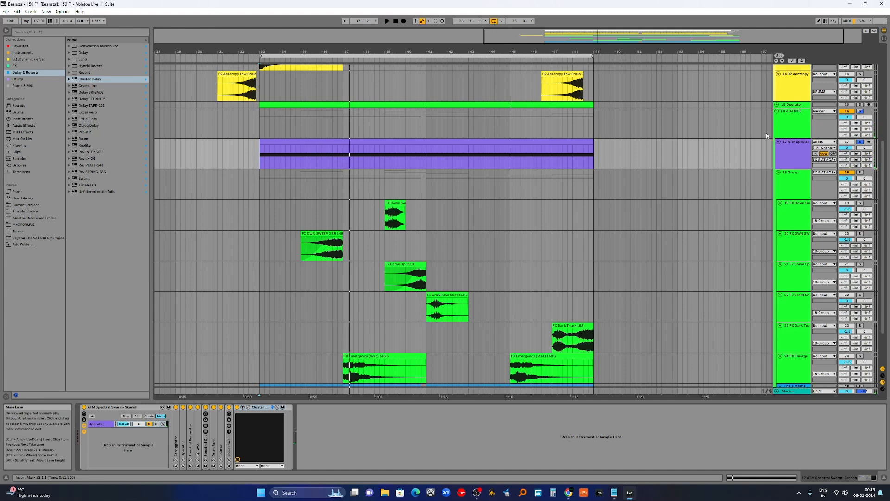
Unfold and select the 15 Operator track, and unsolo the ATM Spectral track.
click(777, 104)
click(804, 106)
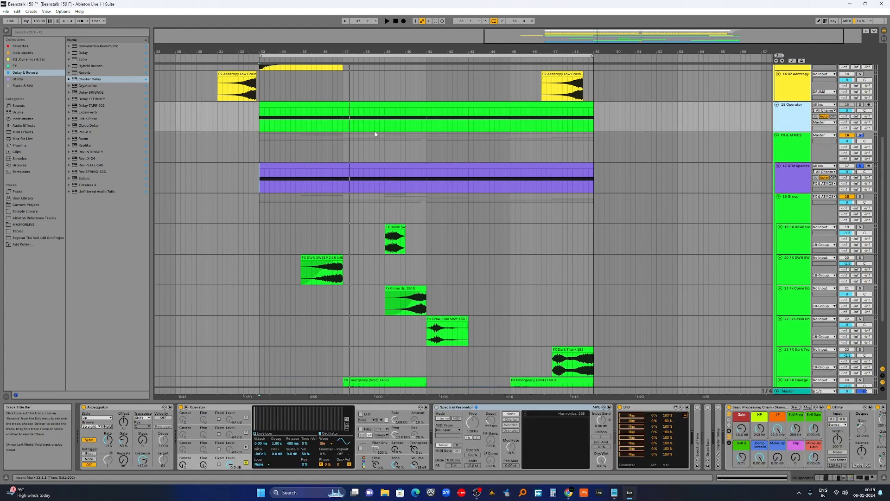
click(248, 115)
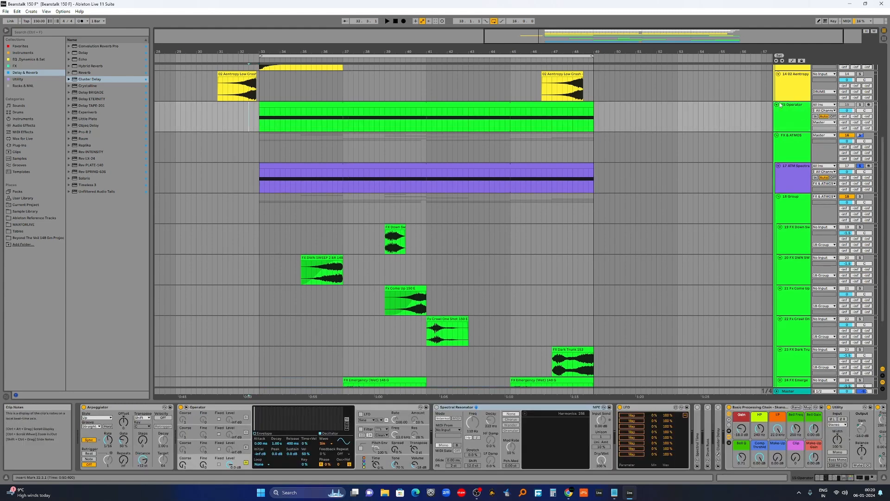
click(249, 116)
scroll(529, 204, up, 2)
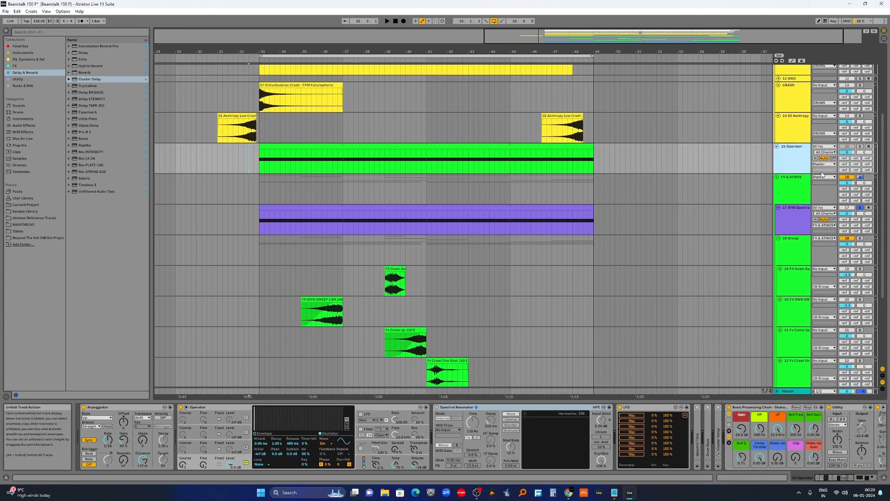
click(860, 208)
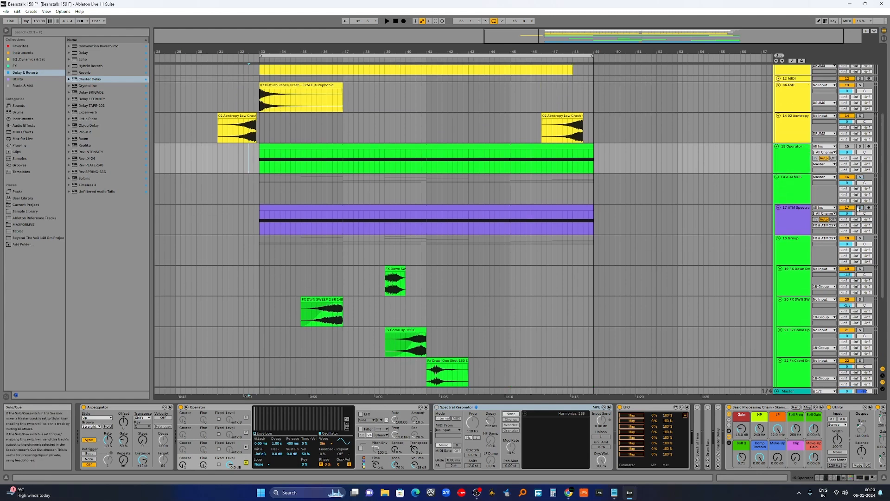
click(777, 177)
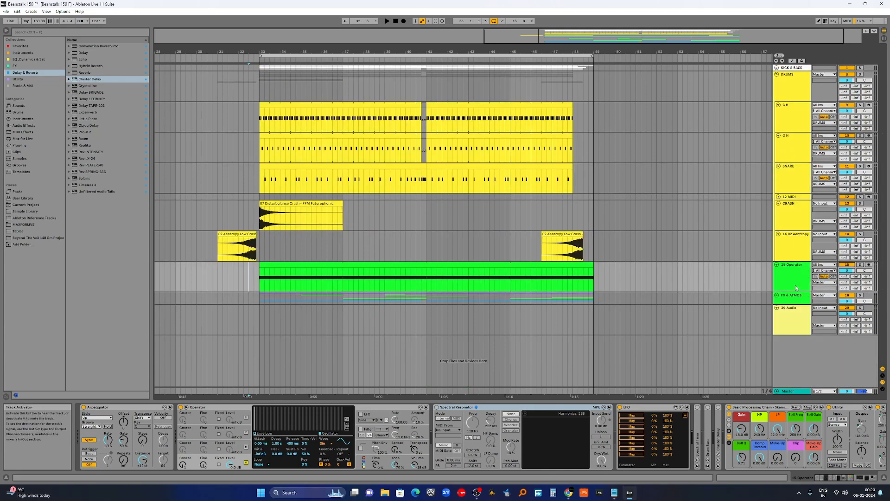
click(777, 297)
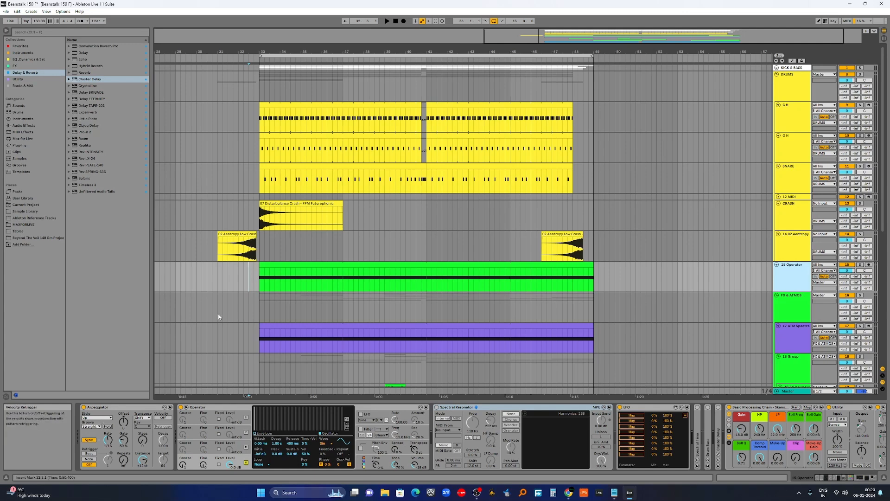
Open the Operator track's MIDI clip and change the Operator oscillator's waveform to Saw D.
click(319, 263)
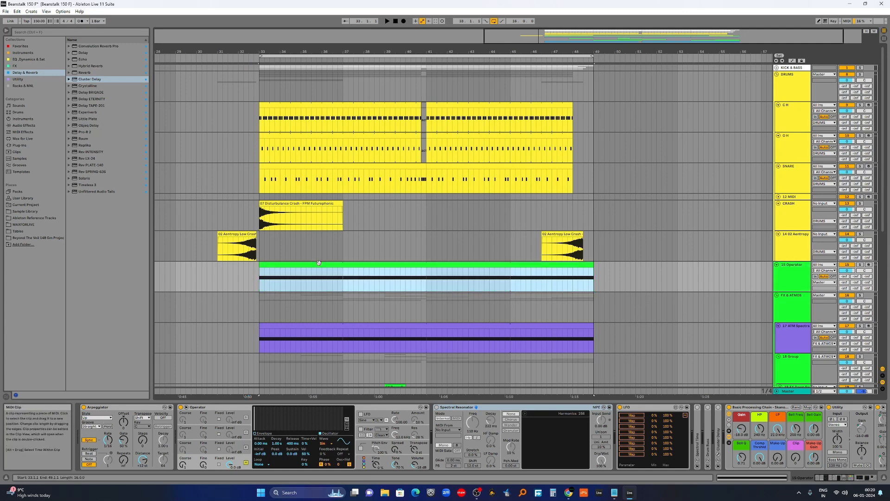
double_click(319, 263)
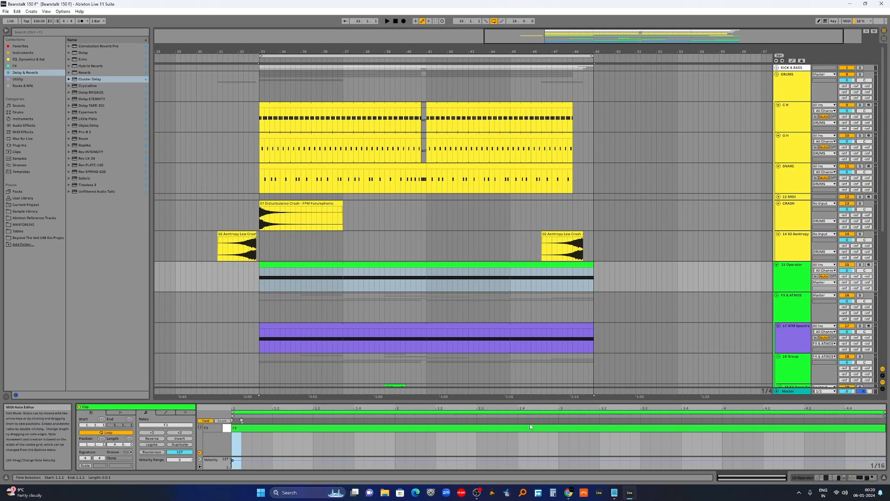
key(shift+Tab)
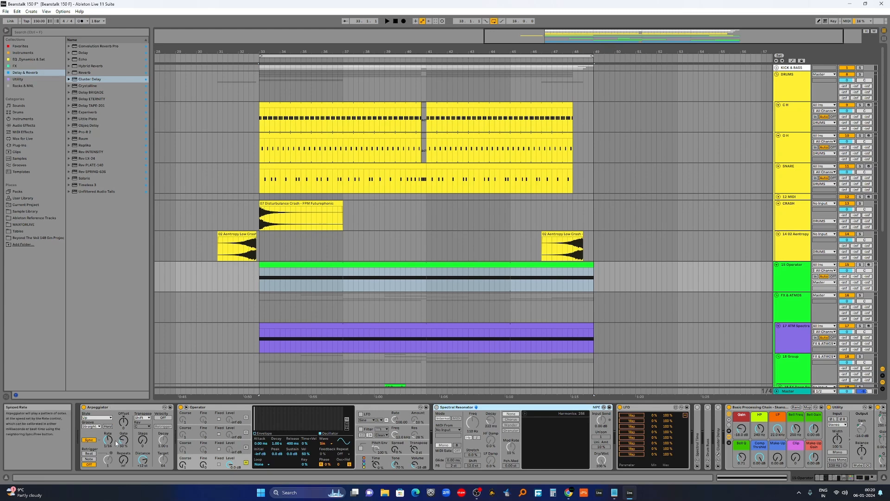
scroll(382, 317, down, 3)
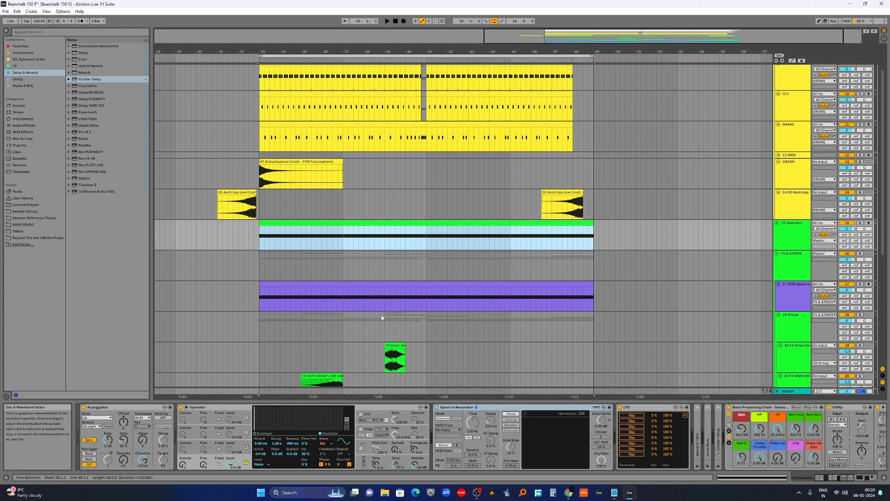
click(326, 444)
click(330, 416)
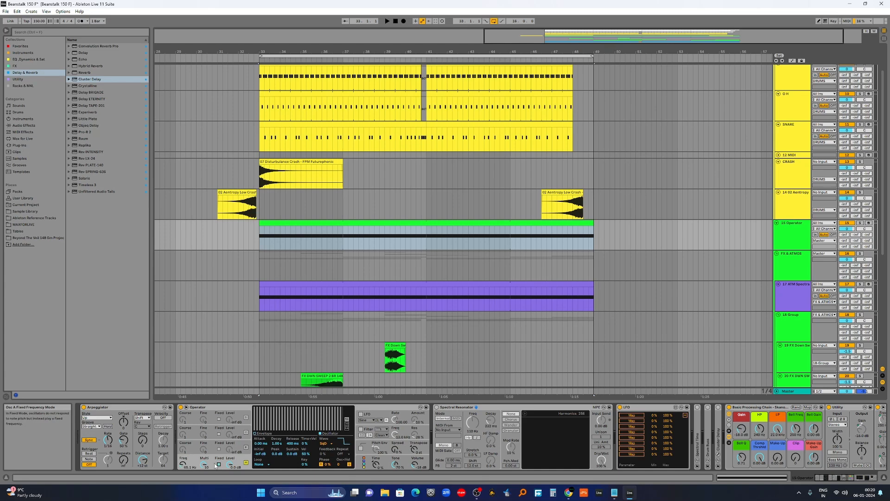
Map the LFO device to the Operator's filter frequency.
click(685, 415)
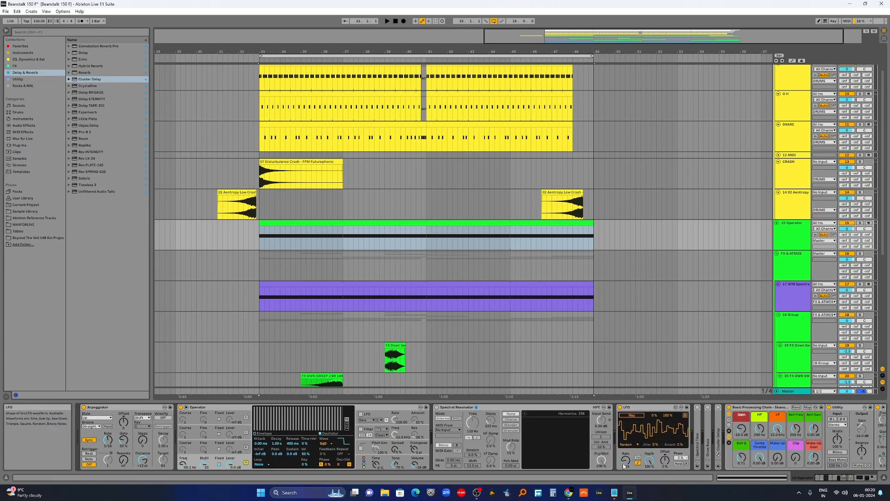
click(633, 415)
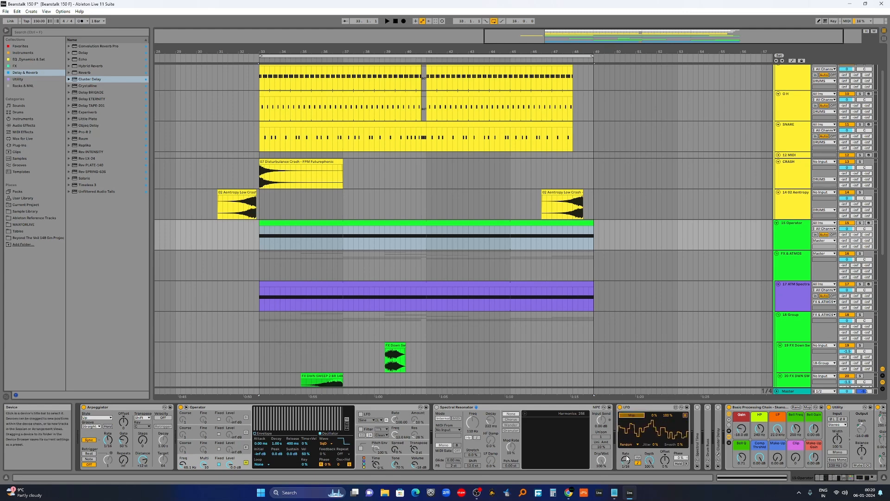
click(184, 465)
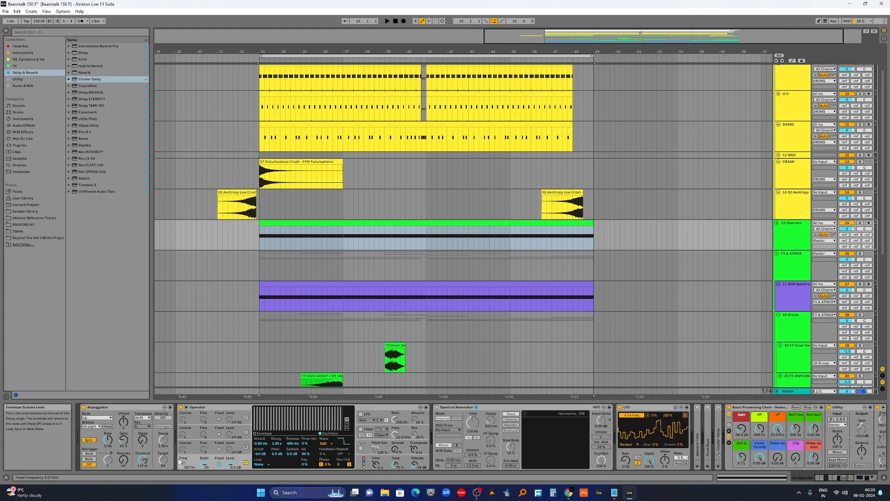
Set the LFO filter-frequency mapping's minimum and maximum range, with the maximum at 76%.
click(653, 417)
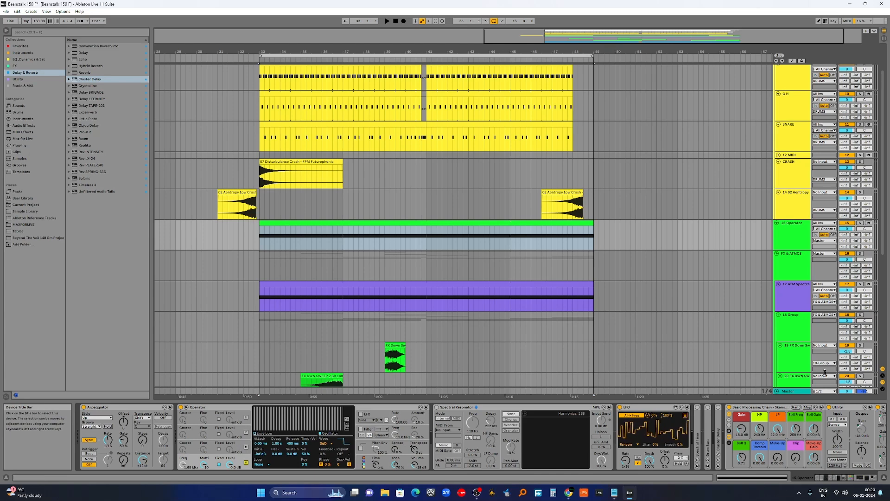
text(88)
key(Return)
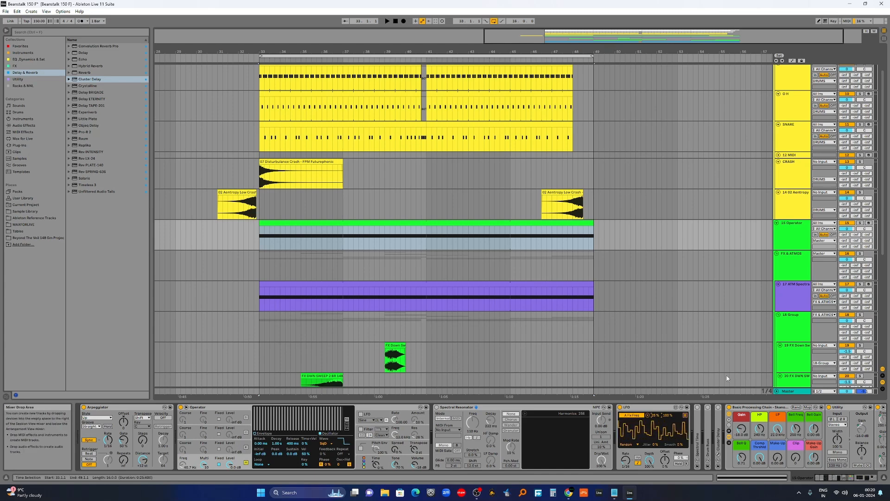
click(668, 416)
text(76)
key(Return)
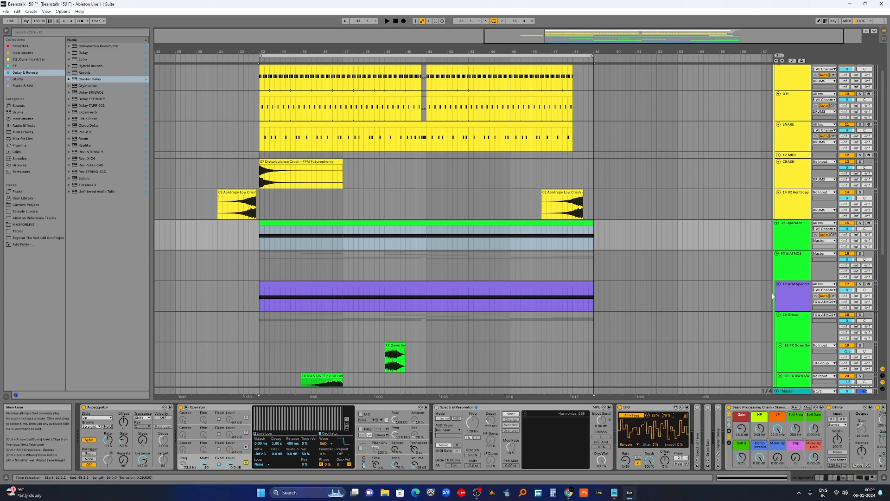
Solo the Operator track and play it from the start of its clip.
click(650, 408)
key(s)
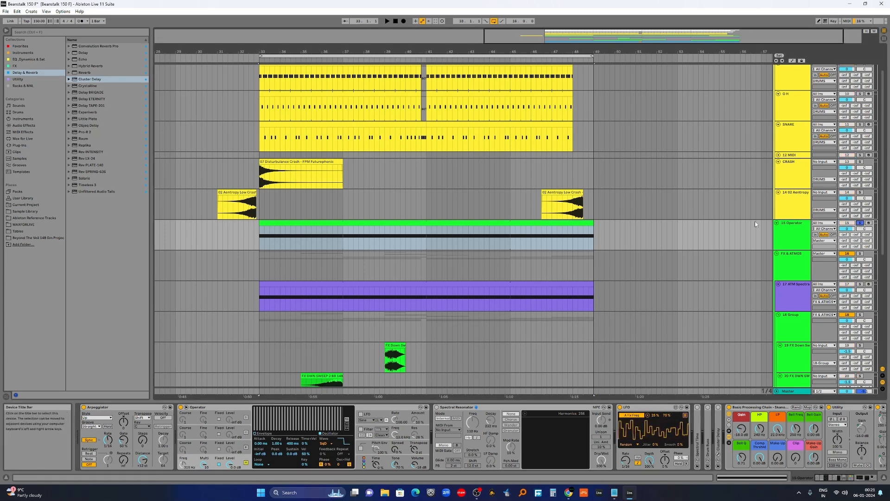
click(328, 223)
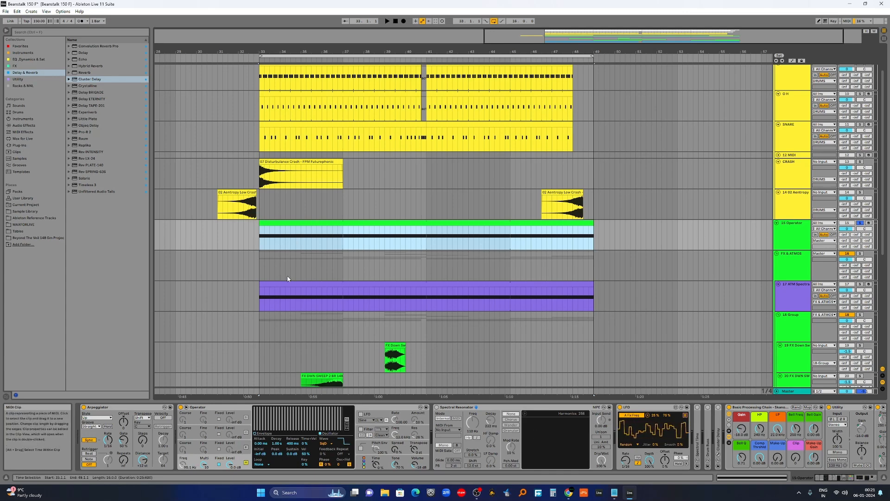
click(261, 242)
key(space)
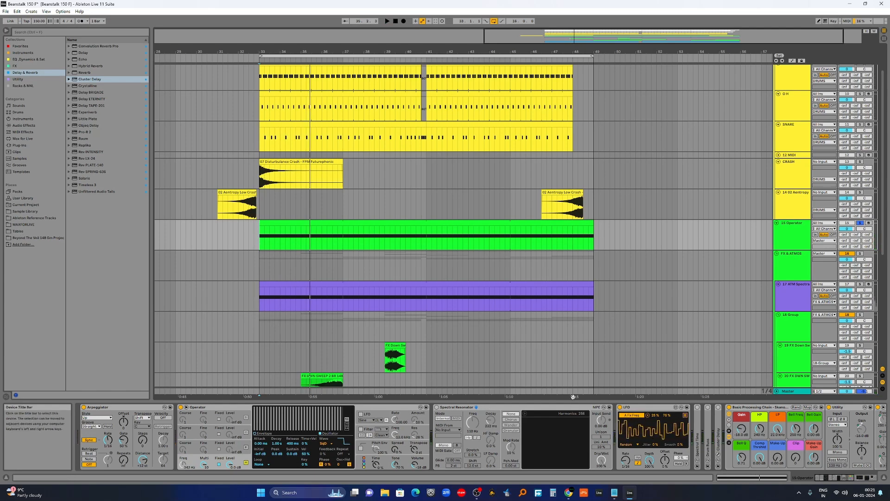
Adjust the Spectral Resonator's frequency setting on the Operator track while auditioning it.
click(437, 408)
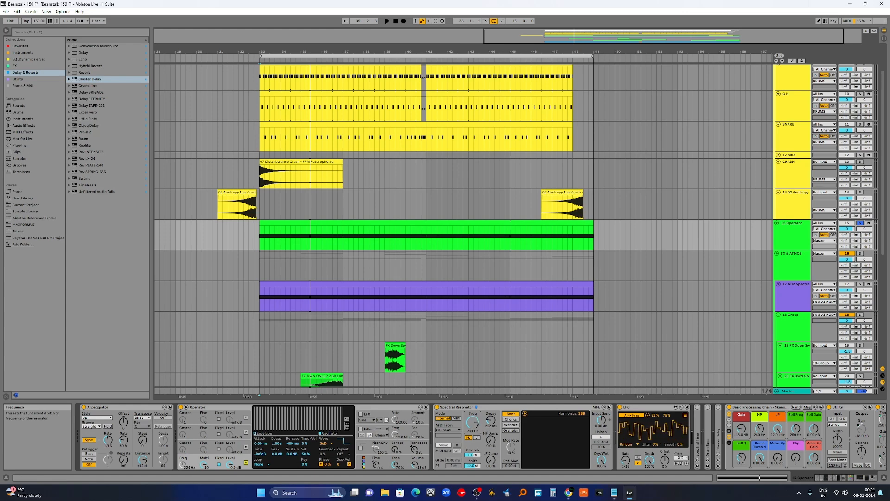
click(476, 438)
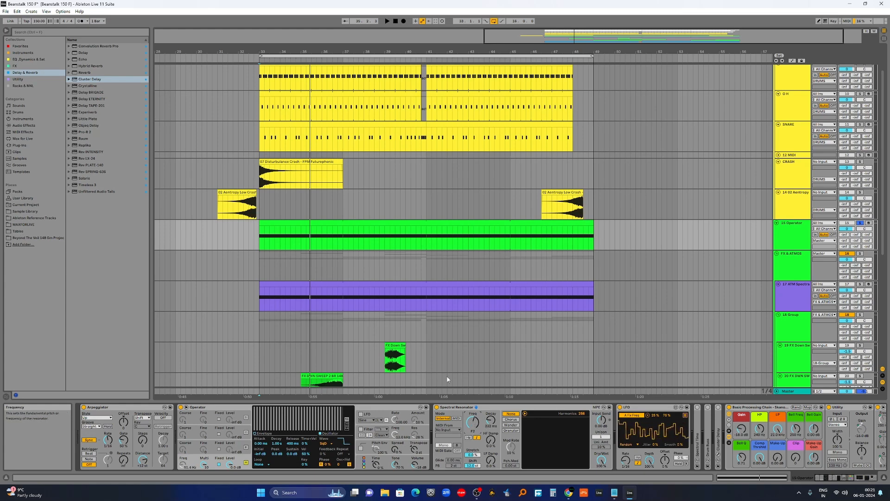
key(space)
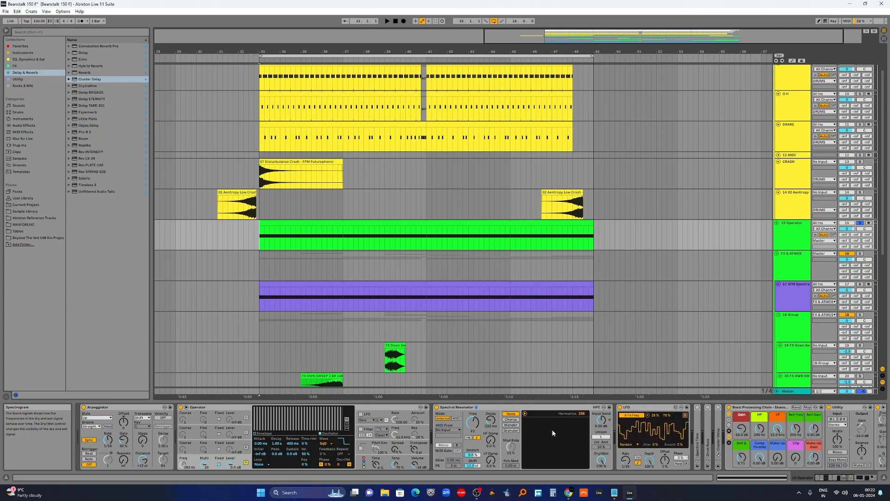
Set the Spectral Resonator's modulation mode to Chorus and raise its decay time.
click(510, 419)
key(space)
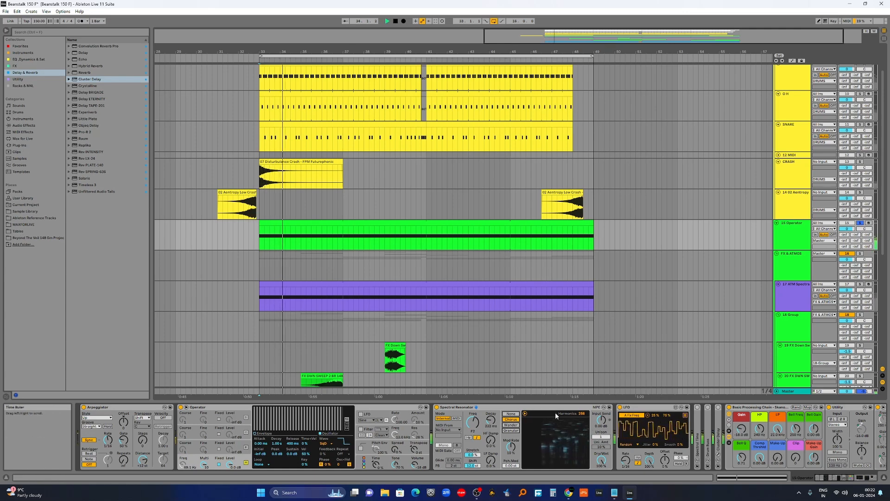
key(space)
drag(493, 424, 492, 408)
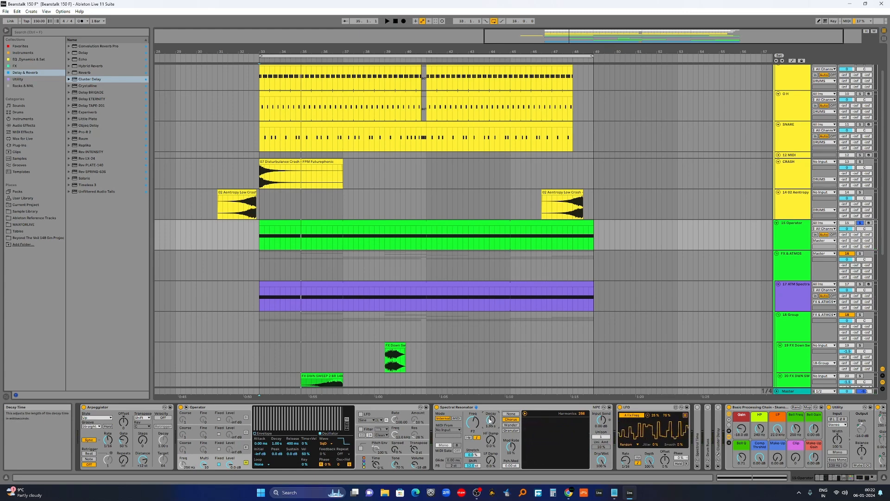
drag(490, 421, 490, 419)
key(space)
Switch the Spectral Resonator's modulation mode to Granular and nudge its decay time higher.
click(516, 425)
click(513, 431)
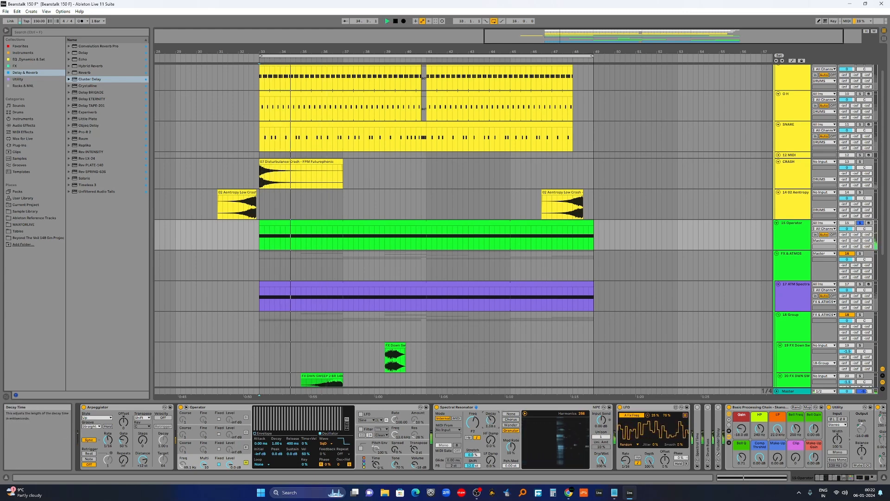
drag(492, 420, 492, 417)
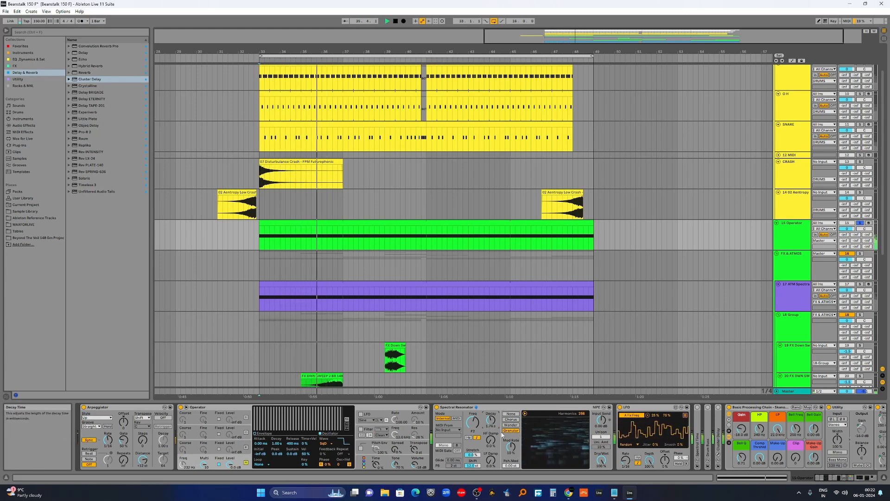
click(685, 415)
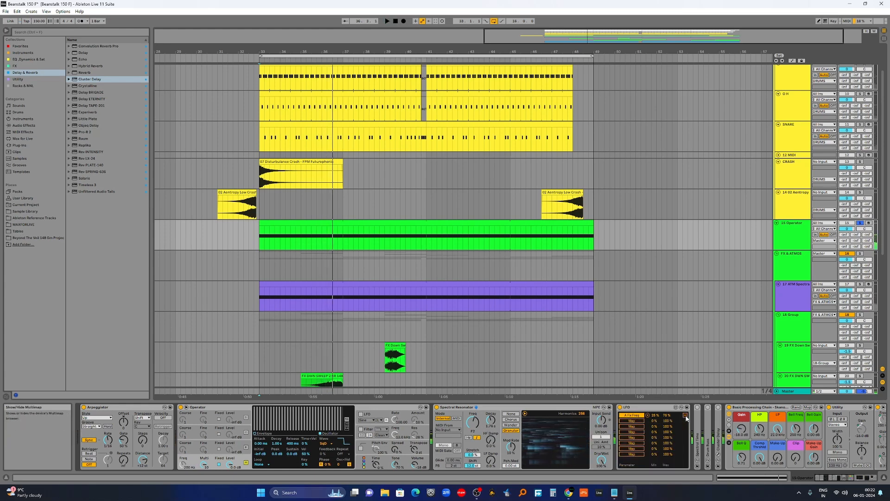
click(472, 423)
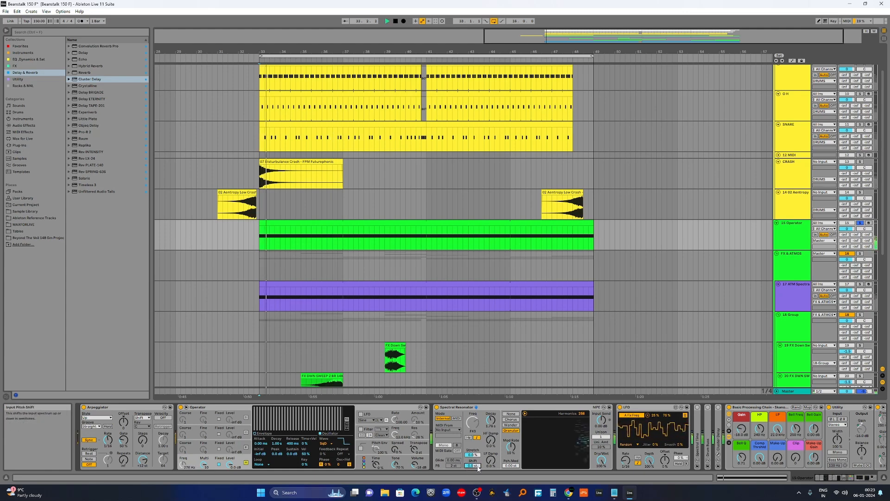
Set the Spectral Resonator's shift value to 12 and nudge its decay while the track plays.
text(12)
key(Return)
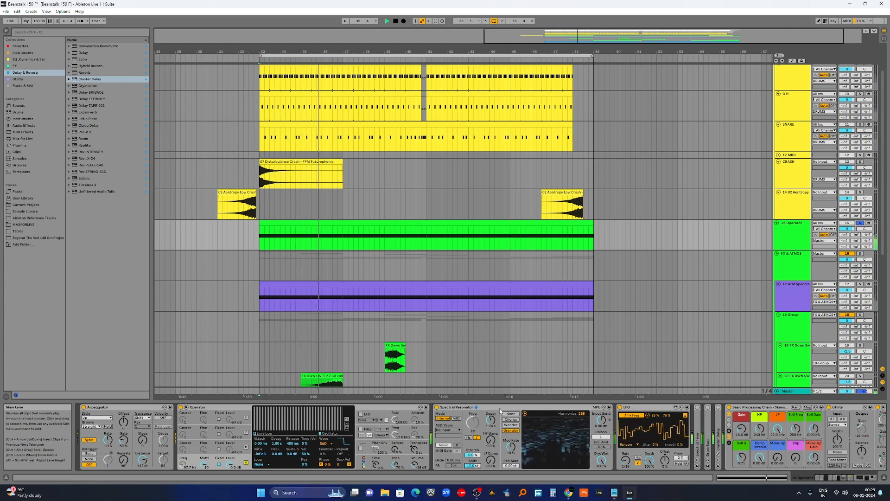
key(space)
drag(493, 422, 493, 425)
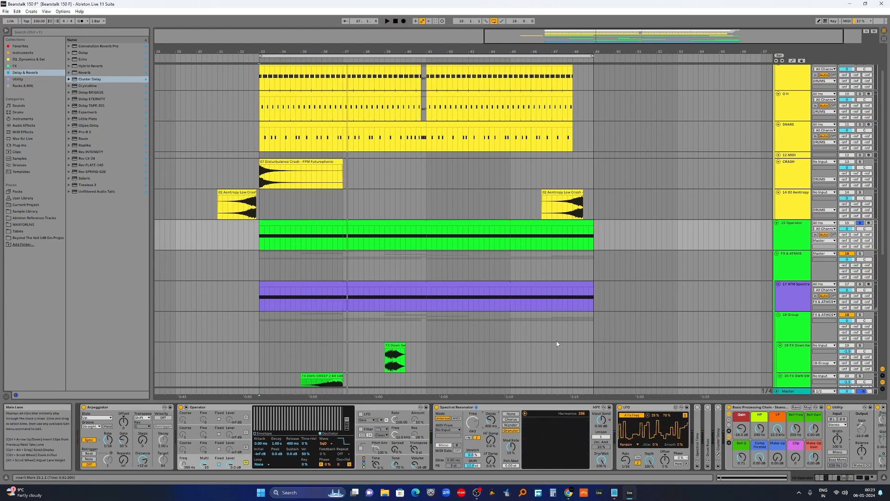
Expand and activate the Spectral Time device on the Operator track and enable its Freeze.
click(845, 478)
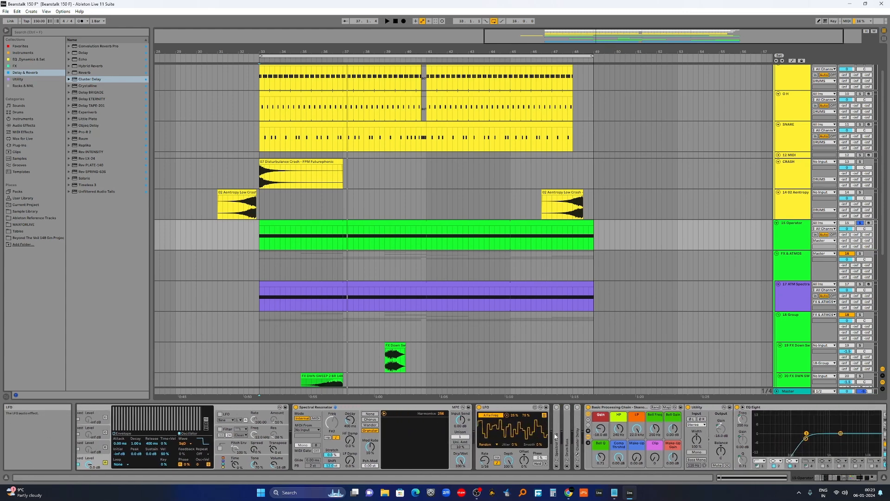
double_click(557, 418)
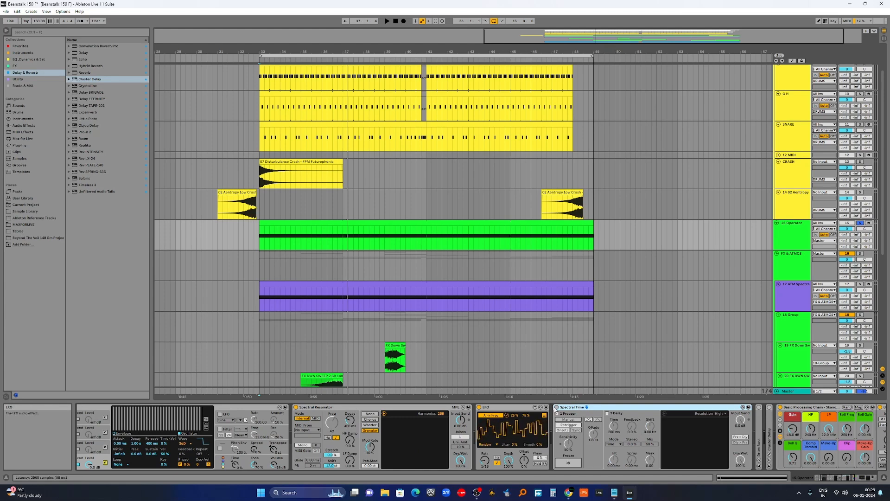
click(556, 407)
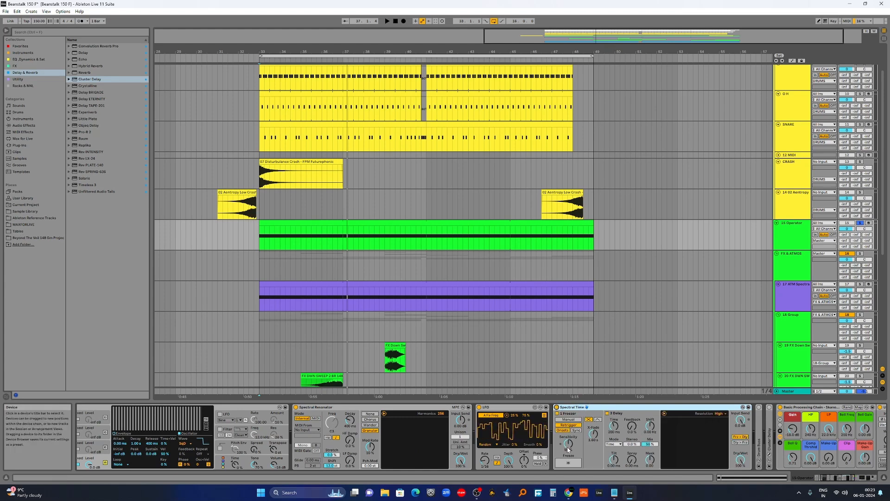
click(569, 463)
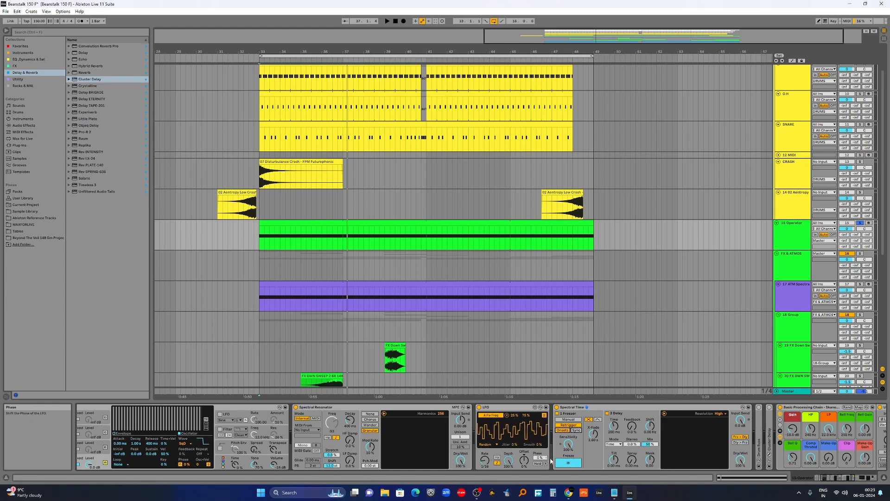
Enable Spectral Time's delay section and restart playback to audition it.
click(598, 419)
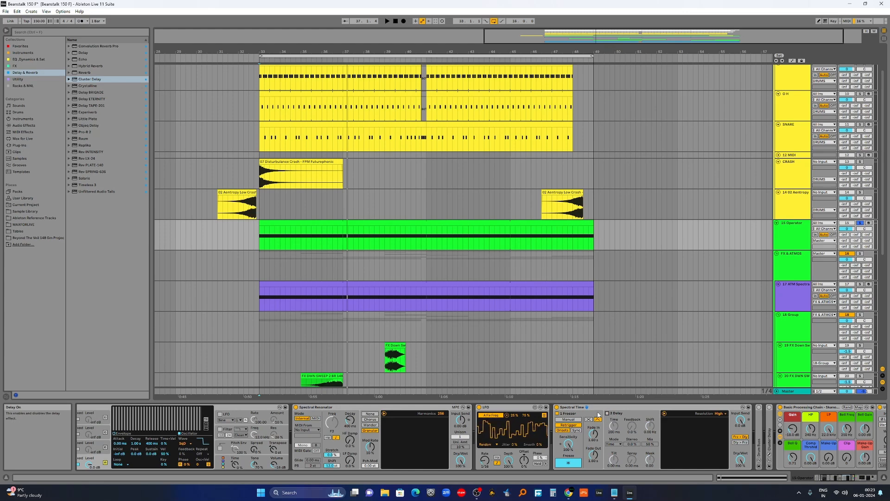
key(space)
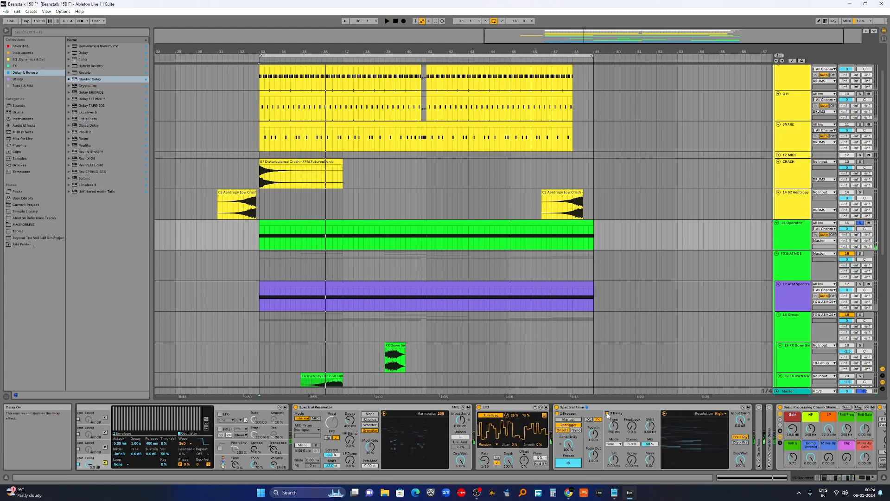
key(space)
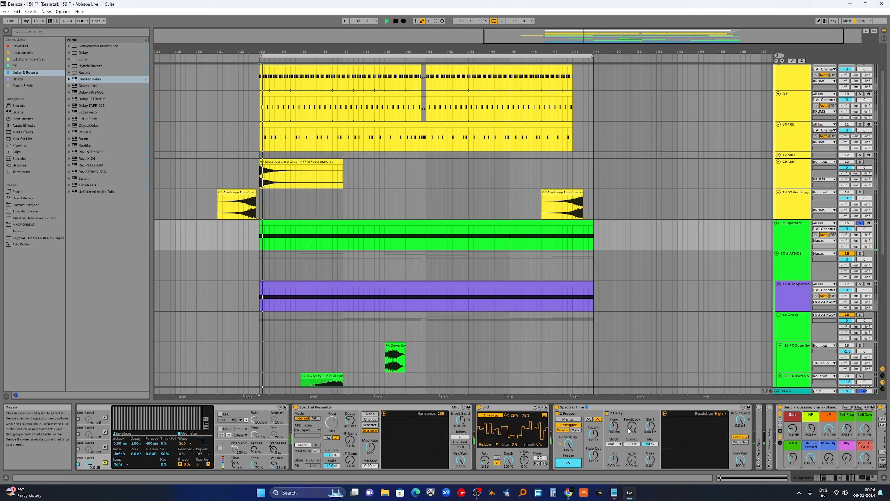
Raise Spectral Time's delay feedback and switch its delay timing mode to Notes.
drag(632, 426, 632, 402)
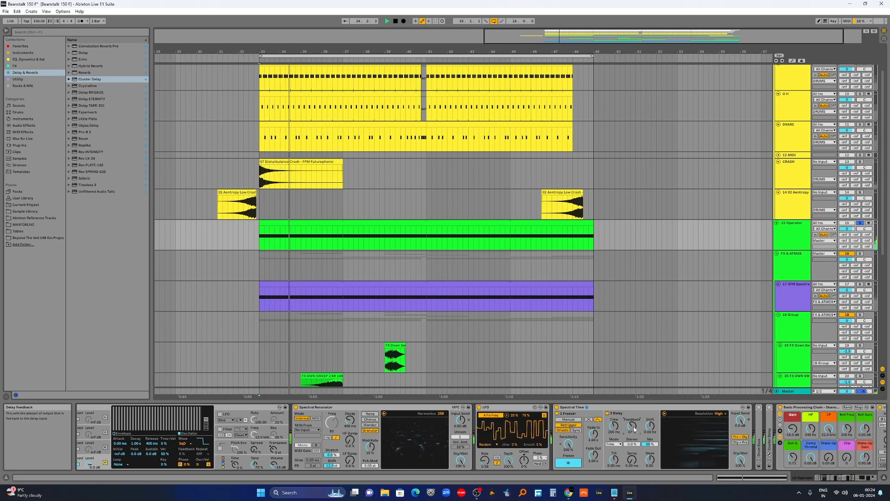
click(616, 445)
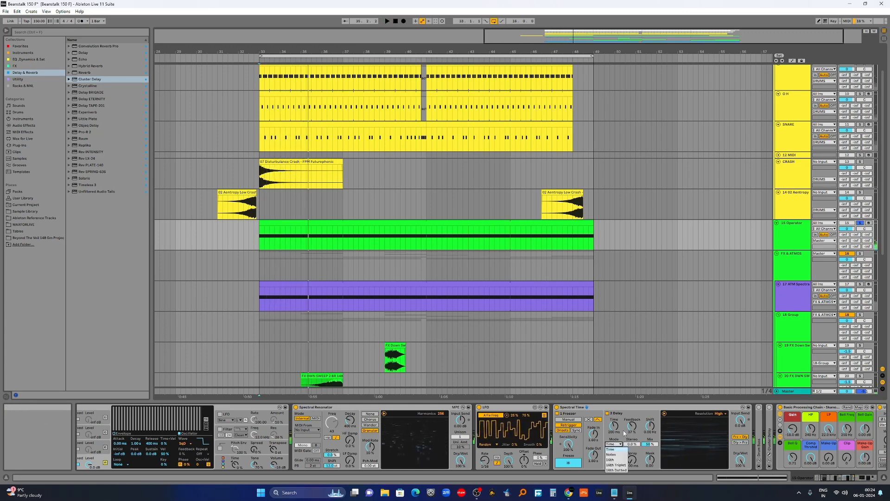
click(615, 456)
key(space)
drag(631, 427, 631, 424)
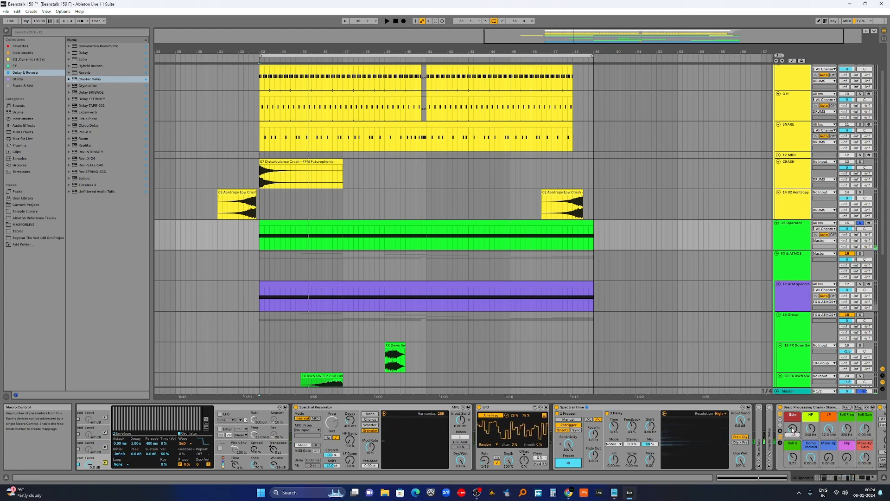
key(space)
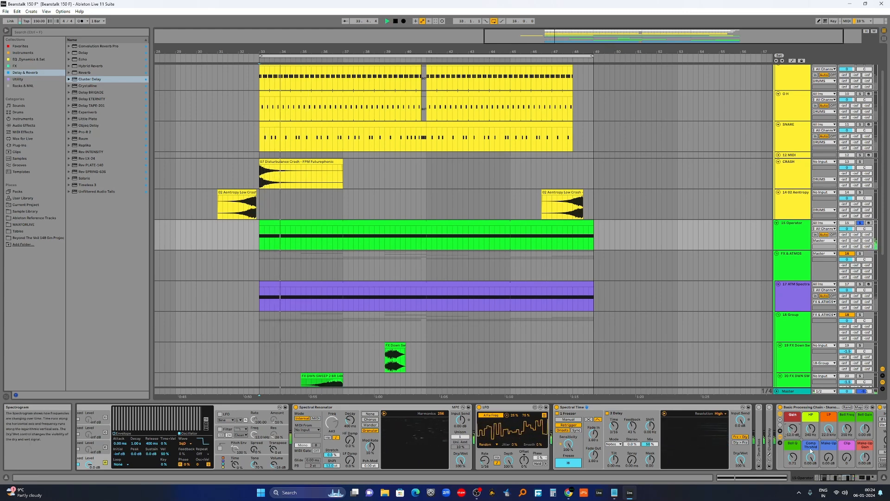
Group the Spectral Time device into an Audio Effect Rack.
scroll(807, 443, right, 5)
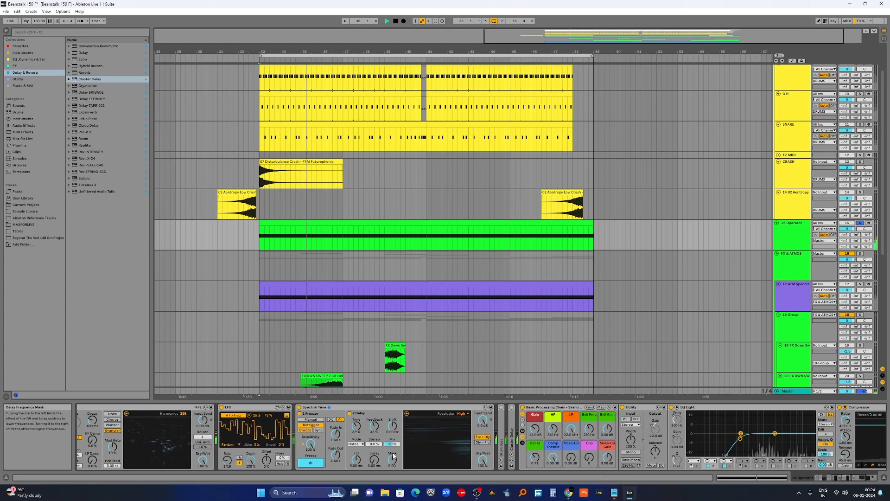
click(836, 478)
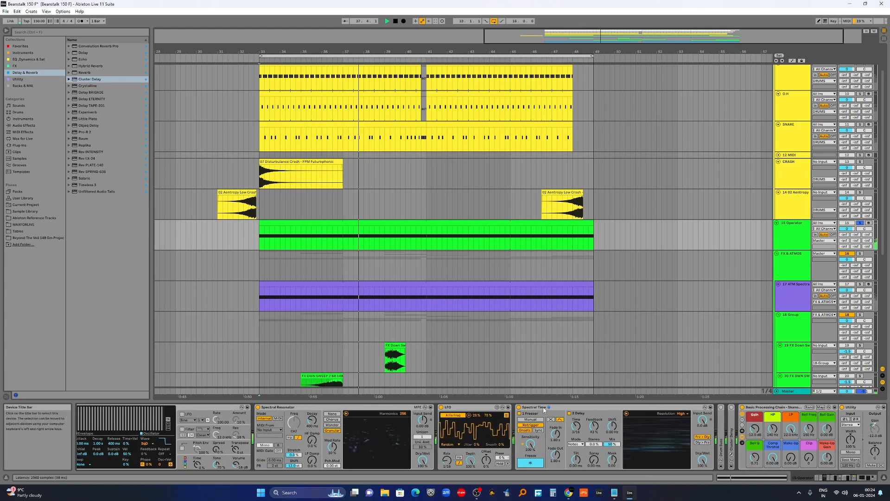
click(541, 408)
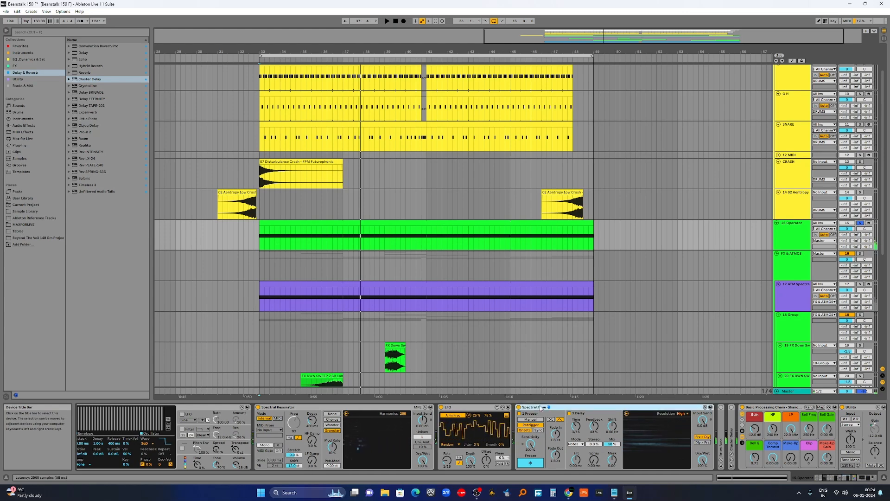
key(ctrl+g)
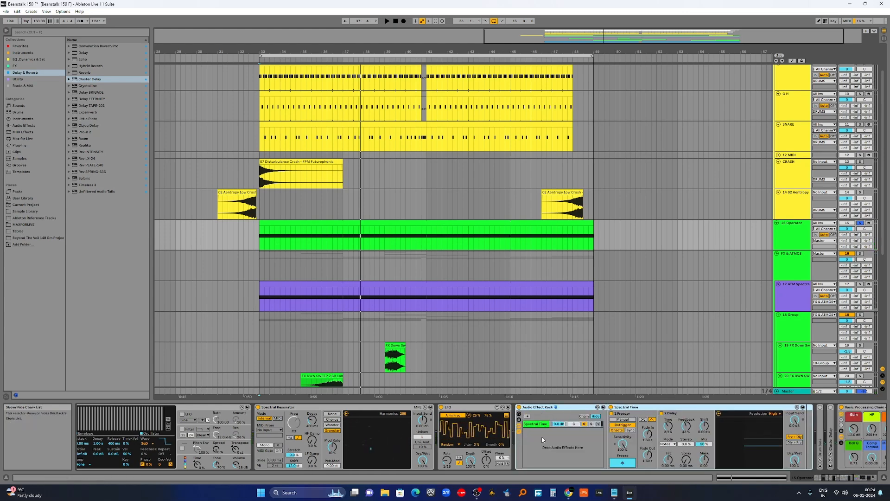
Add a second chain named RESONATOR to the Audio Effect Rack and audition the result.
right_click(538, 438)
click(560, 441)
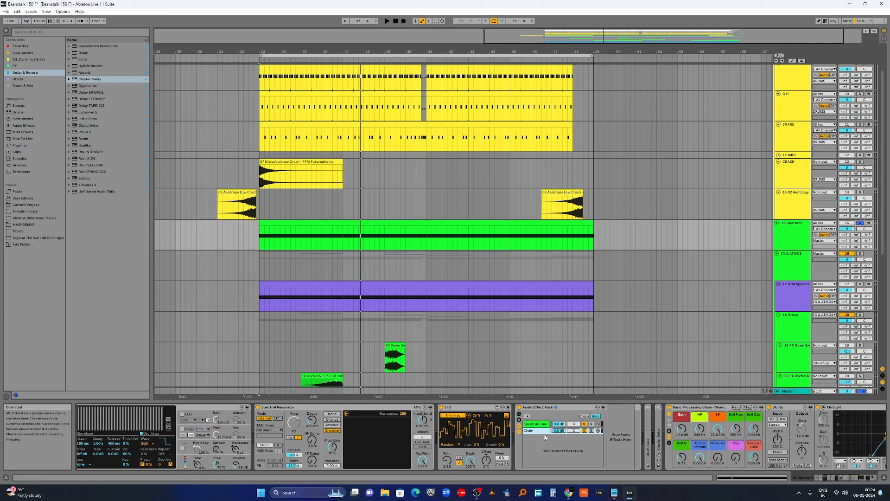
click(540, 424)
click(530, 430)
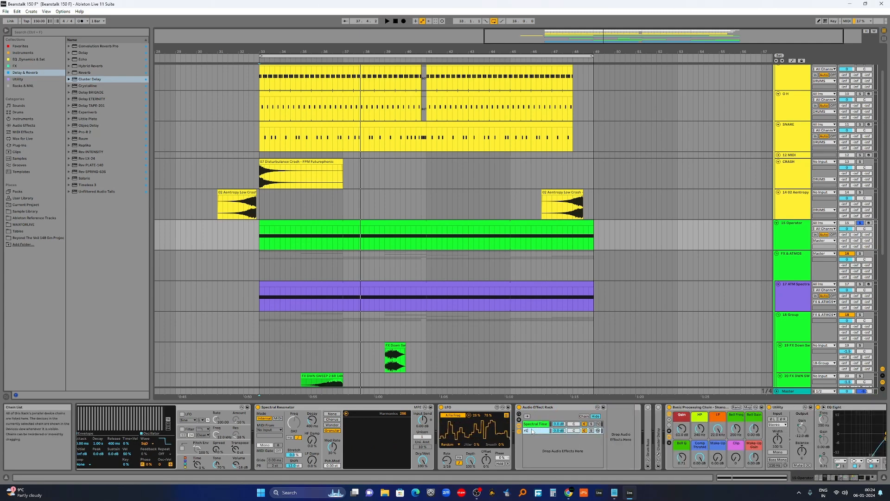
scroll(532, 431, down, 3)
key(space)
click(414, 424)
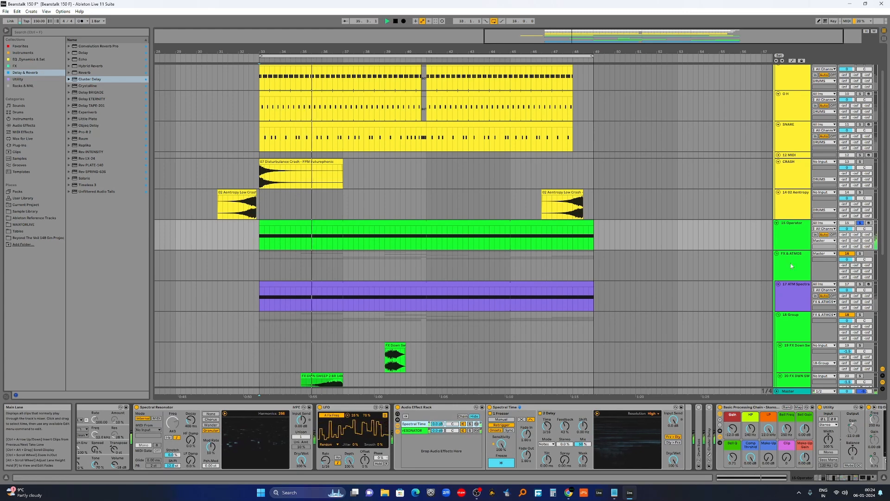
Nudge the Basic Processing Chain's gain and expand the Drum Buss device.
drag(736, 430, 734, 431)
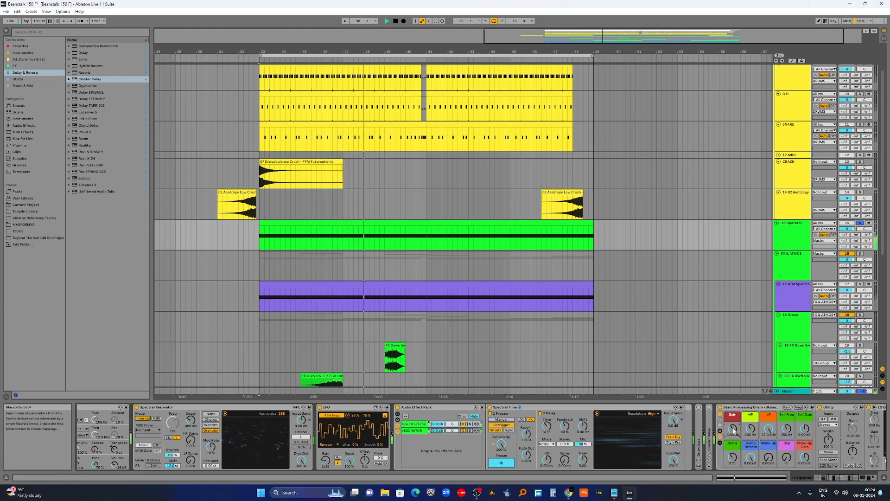
double_click(701, 420)
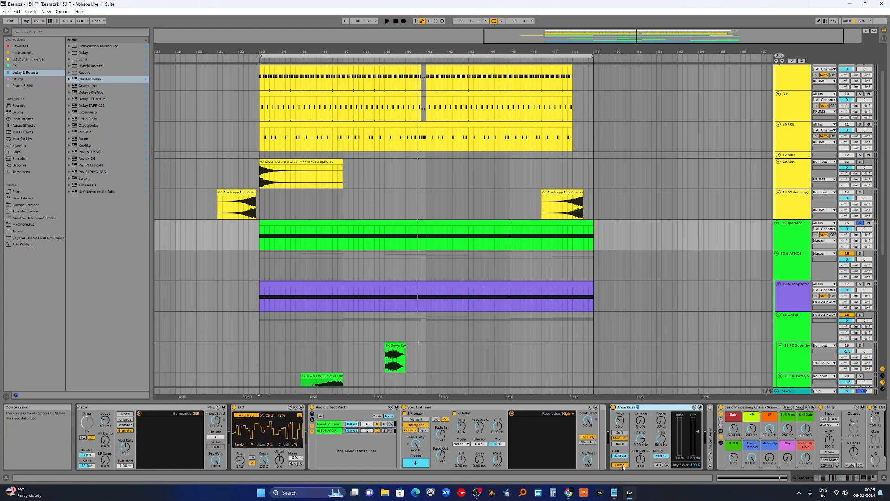
key(space)
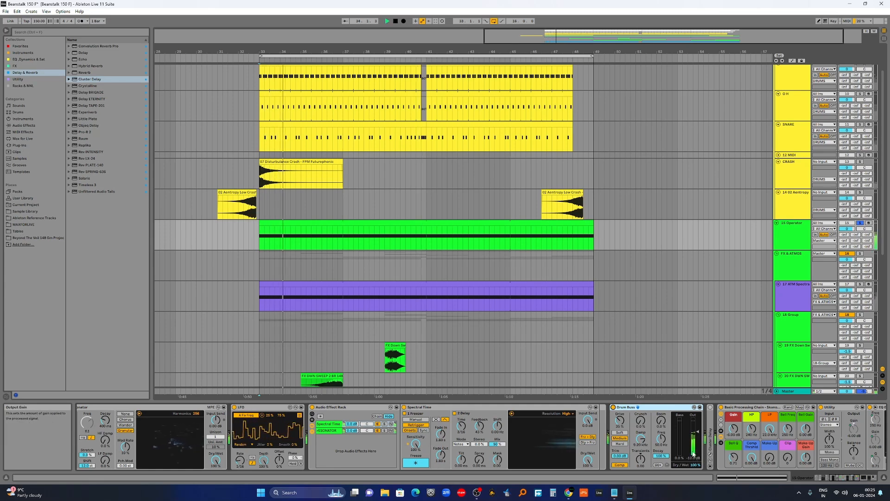
Lower the Basic Processing Chain's compressor threshold macro while the track plays.
click(832, 480)
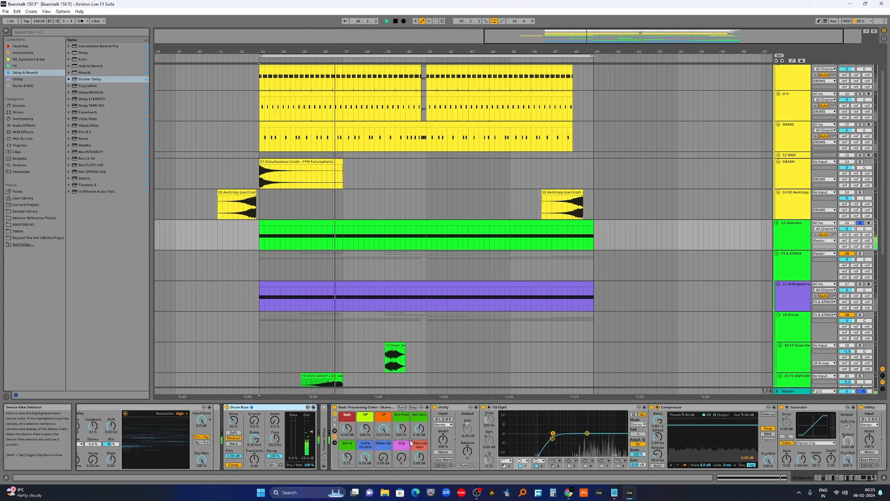
drag(366, 457, 365, 478)
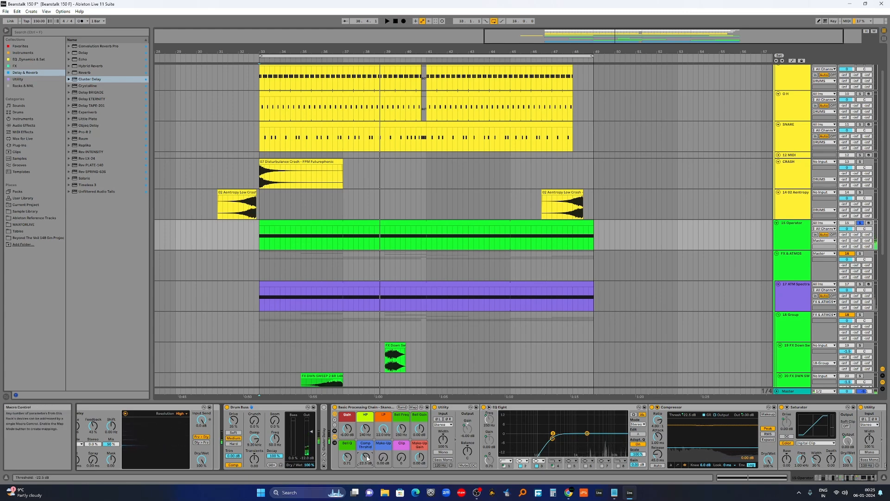
key(space)
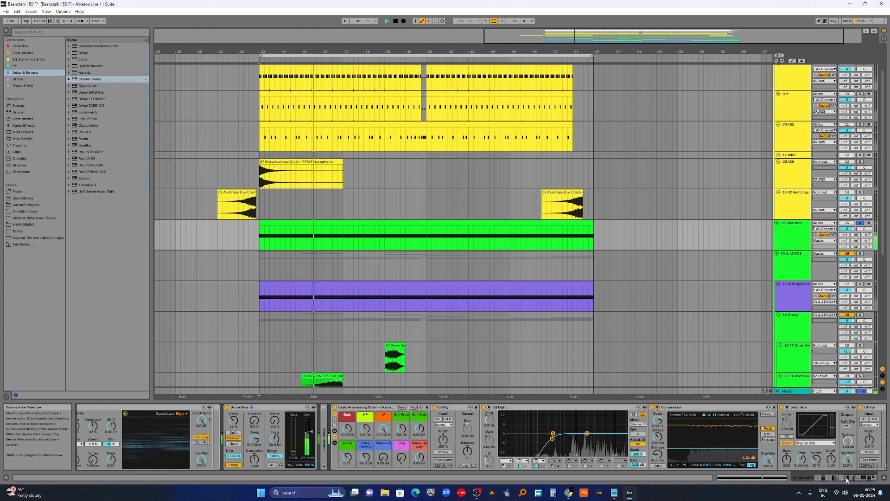
Lower the Basic Processing Chain's low-pass frequency macro.
scroll(448, 450, up, 2)
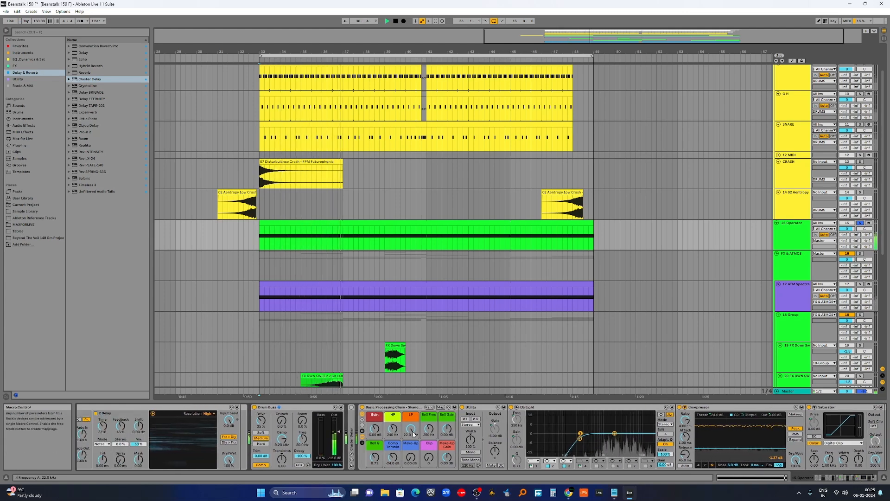
drag(411, 429, 411, 442)
drag(859, 478, 852, 478)
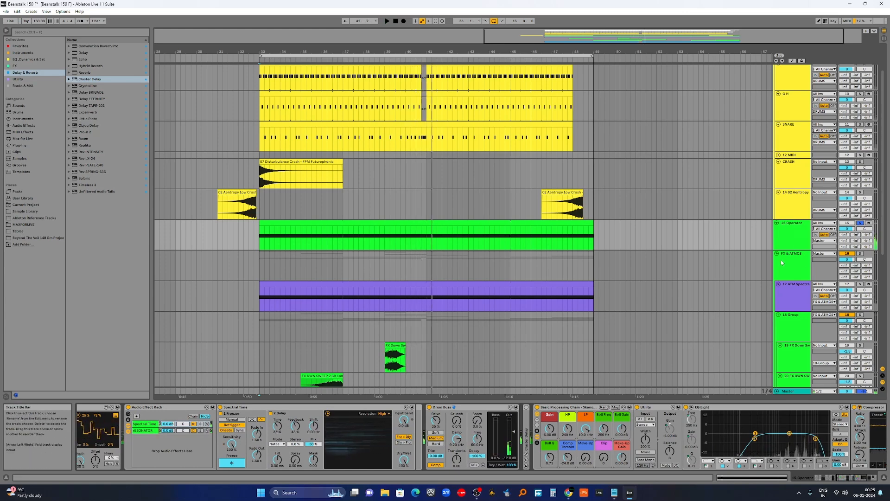
Unsolo the Operator track and play the arrangement from just before its clip.
click(860, 224)
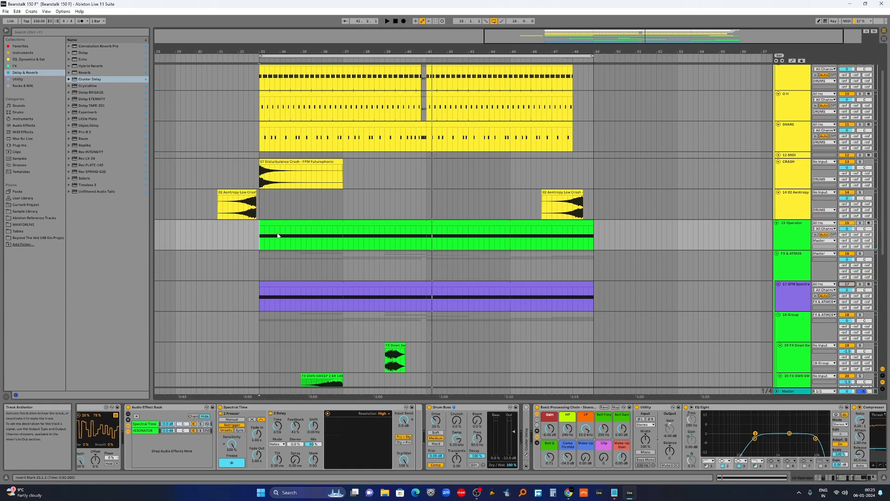
click(238, 235)
key(space)
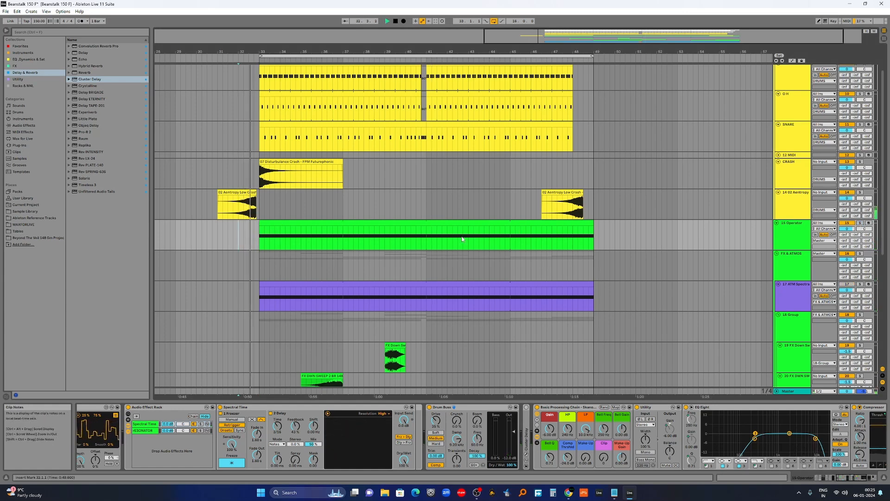
Lower the Spectral Time chain's volume in the rack and adjust the Spectral Resonator's unison voices.
drag(843, 481, 828, 481)
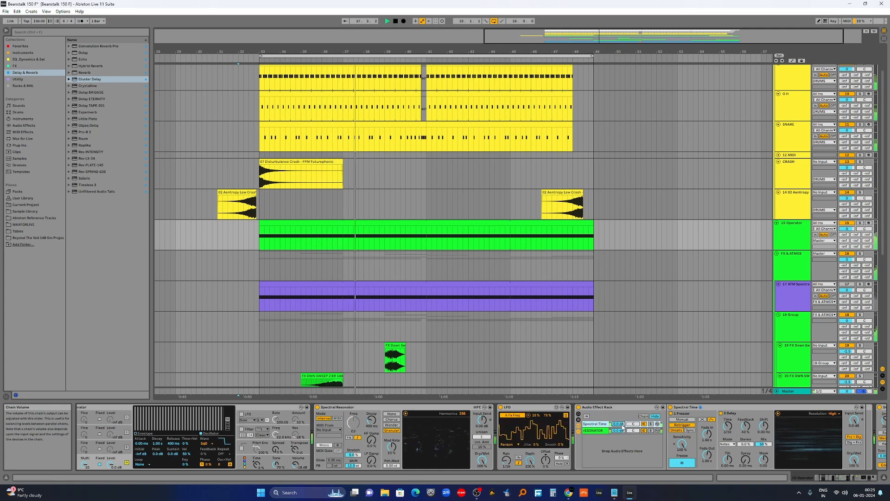
drag(618, 424, 619, 431)
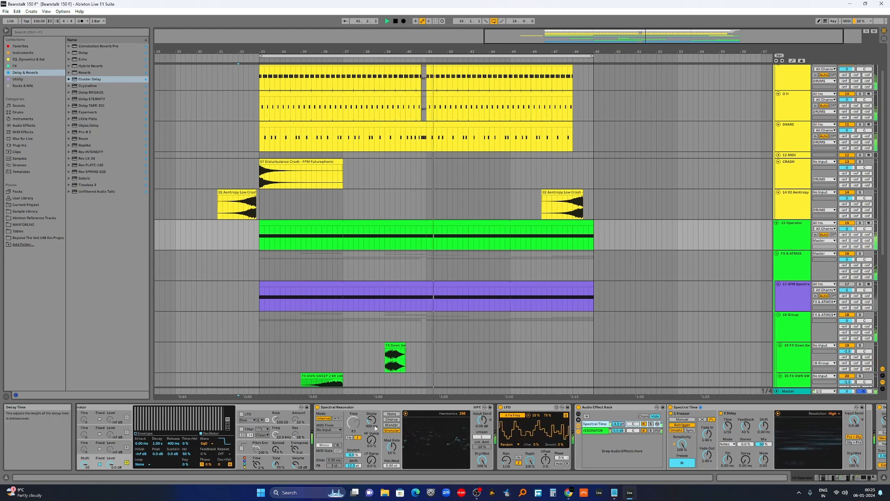
drag(483, 437, 483, 433)
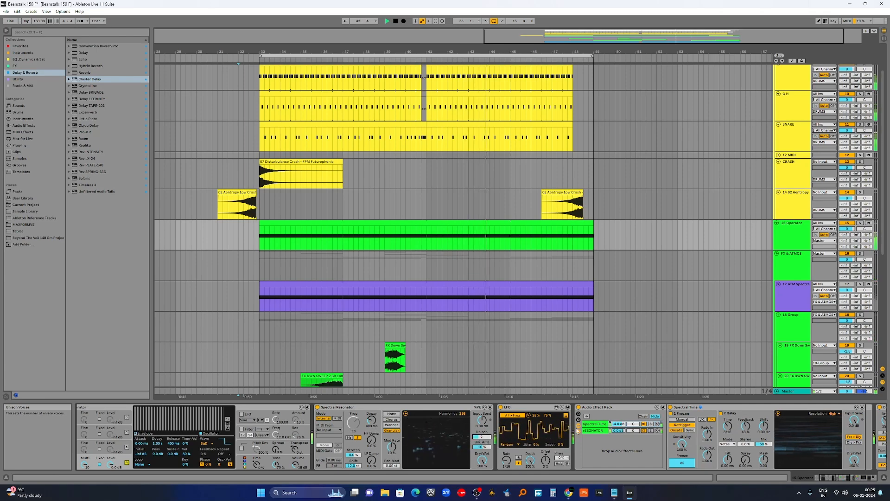
Expand the collapsed Cluster Delay device further along the Operator track's chain.
drag(838, 478, 866, 481)
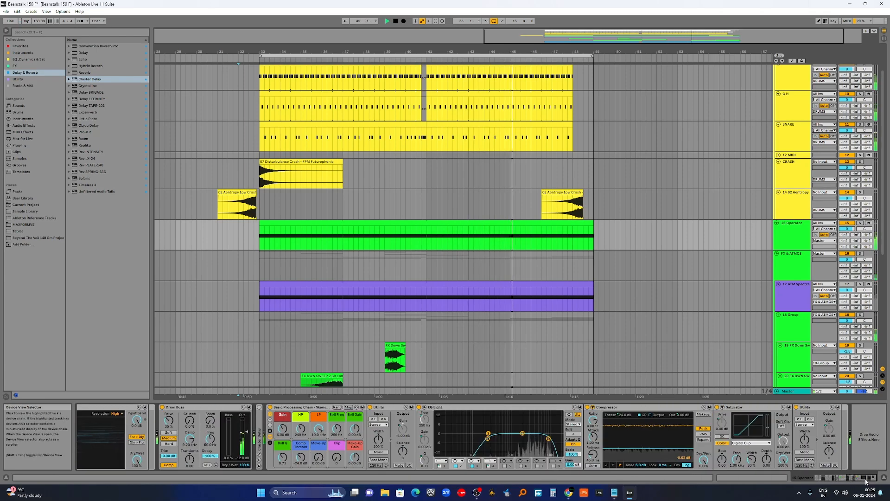
double_click(262, 433)
drag(856, 480, 845, 478)
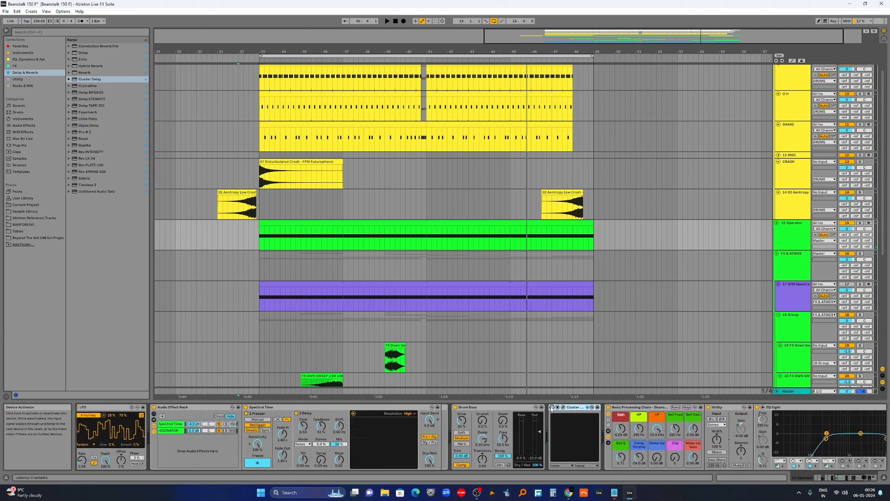
Open the Cluster Delay plugin window to inspect its settings, then close it.
click(565, 408)
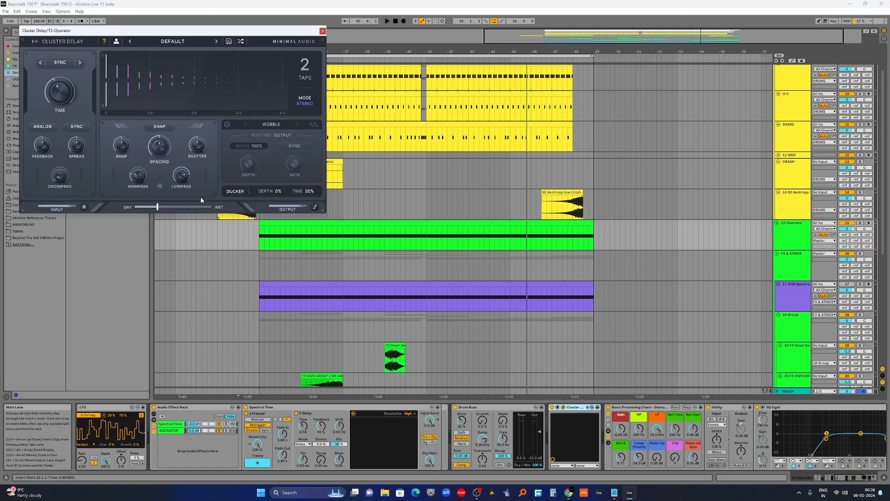
mouse_move(63, 92)
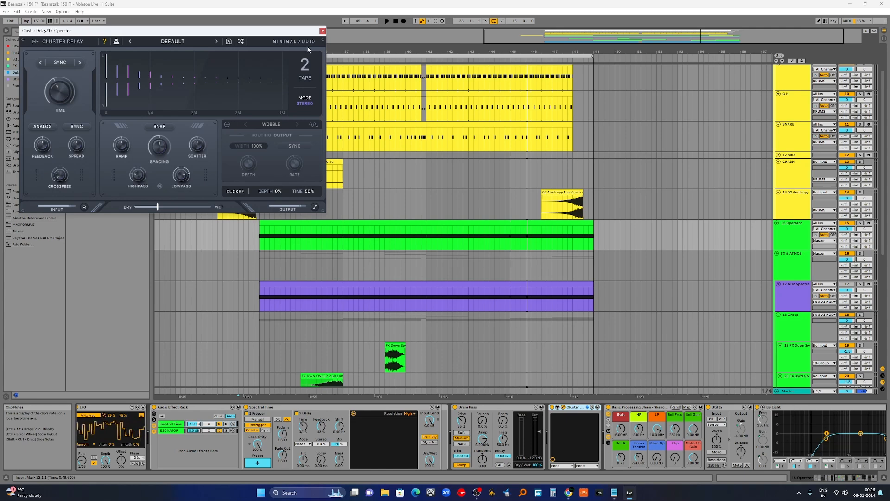
click(323, 31)
click(243, 231)
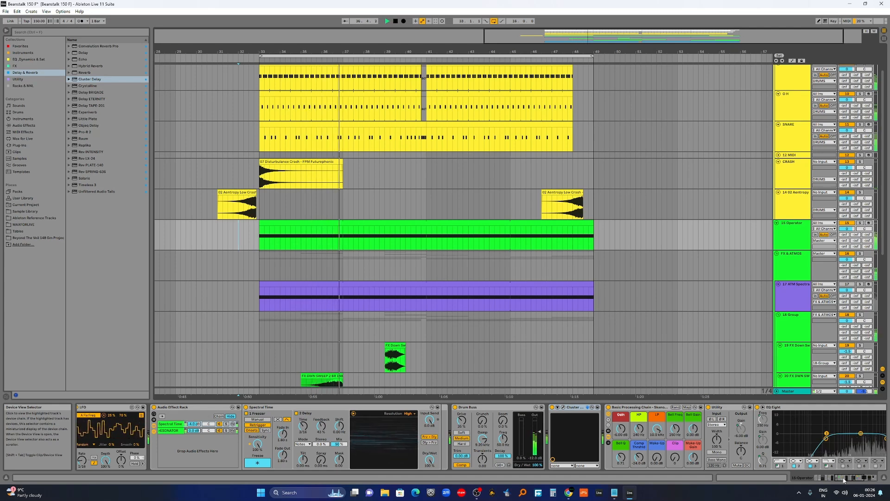
Scroll through the Operator track's full device chain to review each device from start to end.
drag(844, 480, 817, 479)
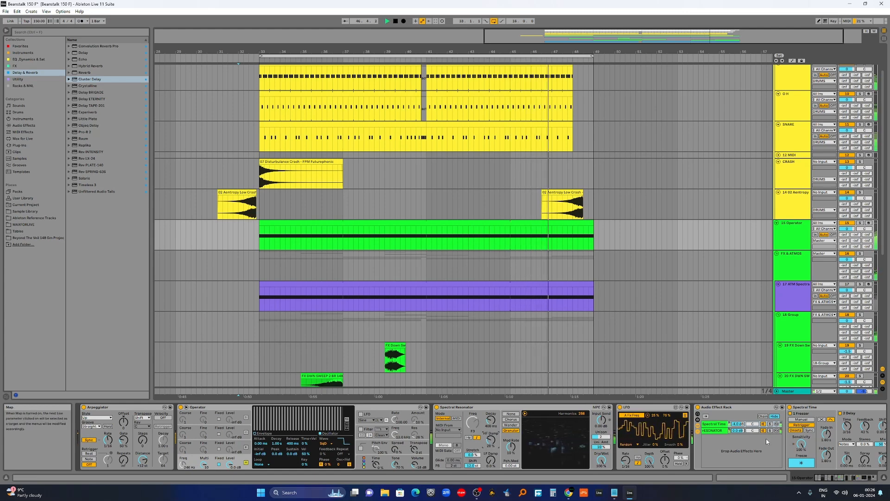
click(841, 478)
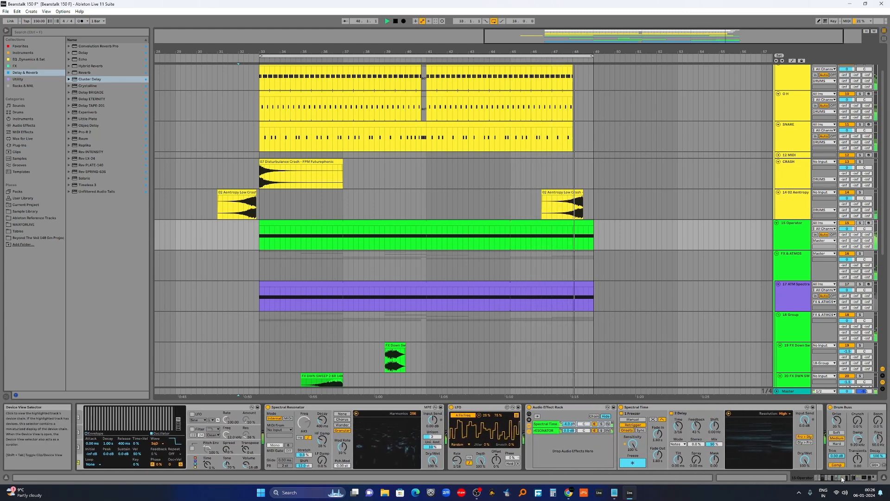
click(857, 481)
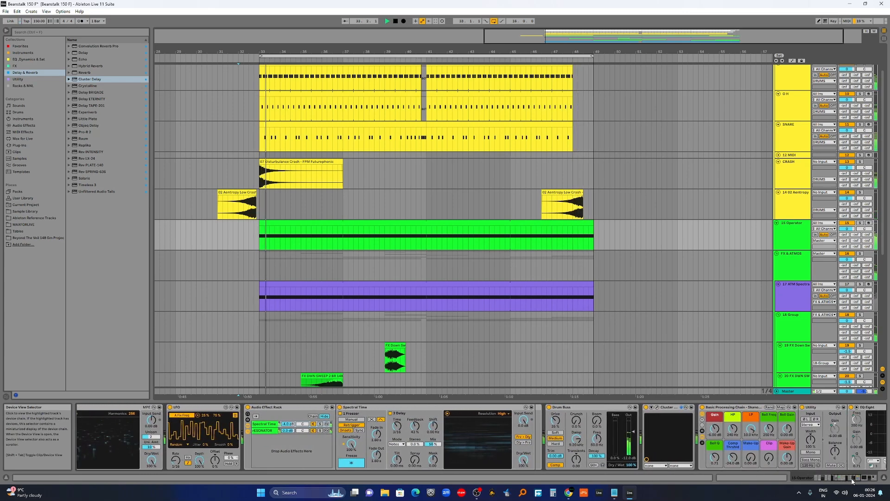
click(856, 481)
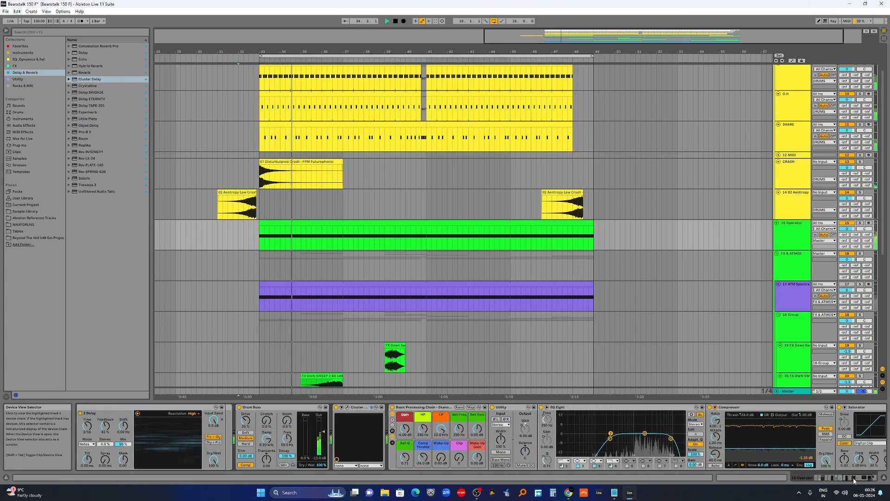
click(856, 481)
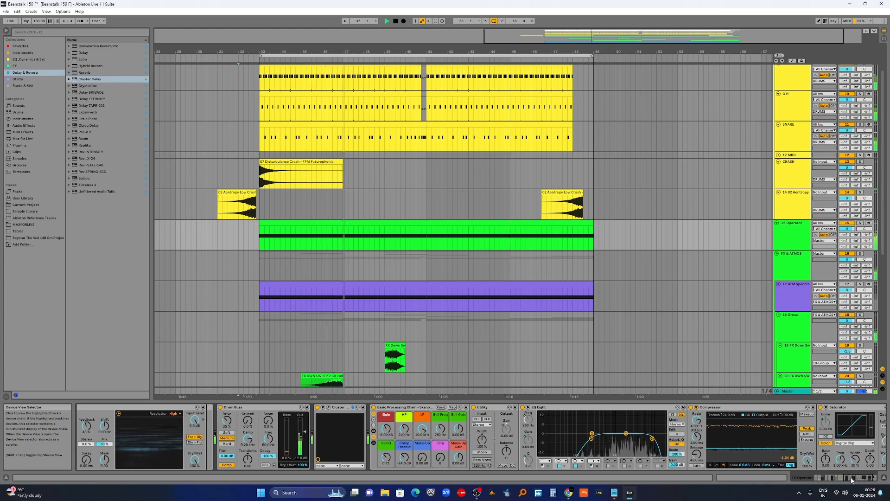
click(852, 481)
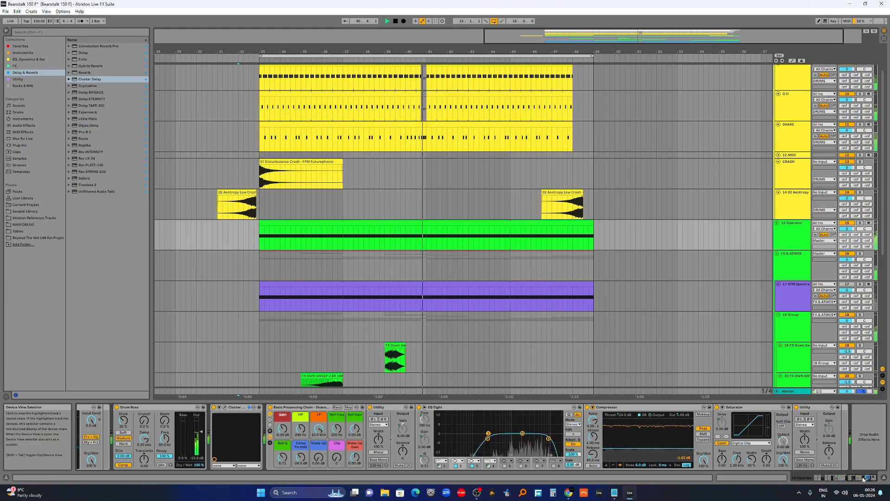
click(830, 480)
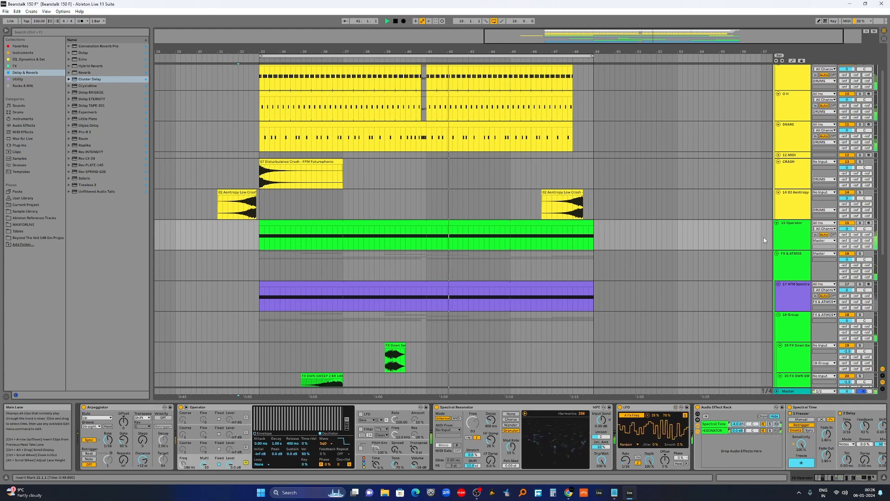